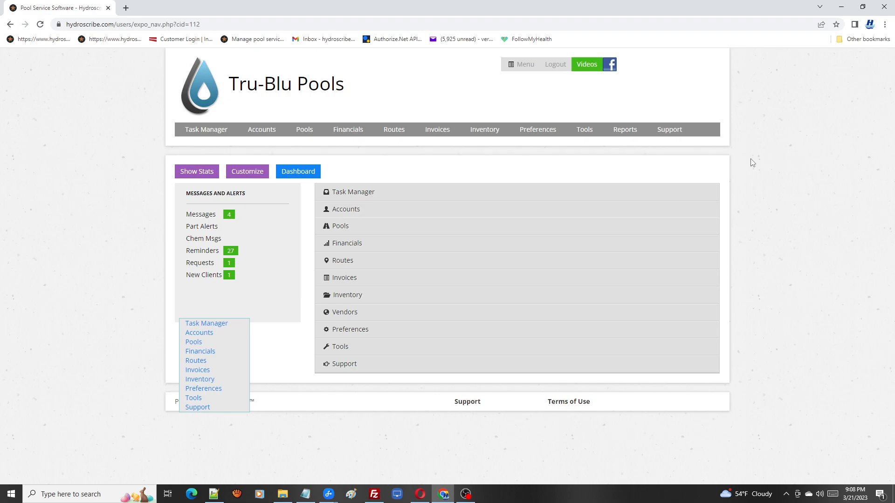
- Switch to the customer portal in Opera and open the service request form
{"action": "left_click", "coordinate": [425, 491]}
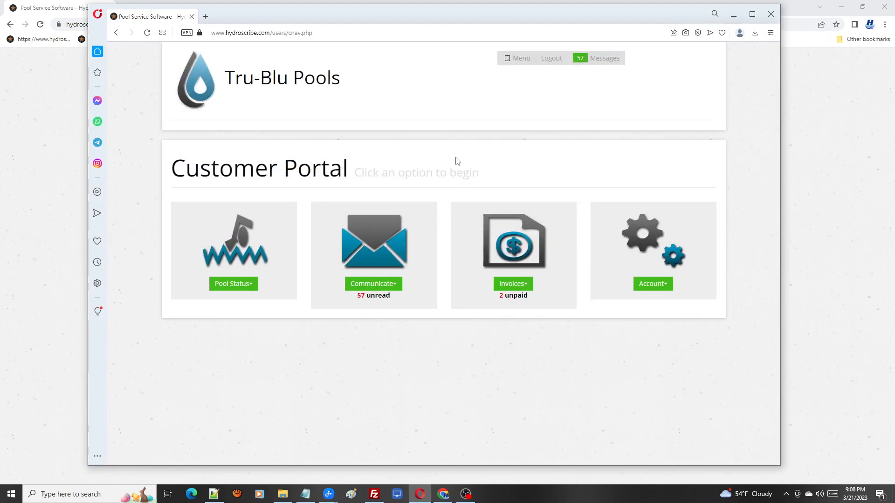
{"action": "left_click", "coordinate": [394, 287]}
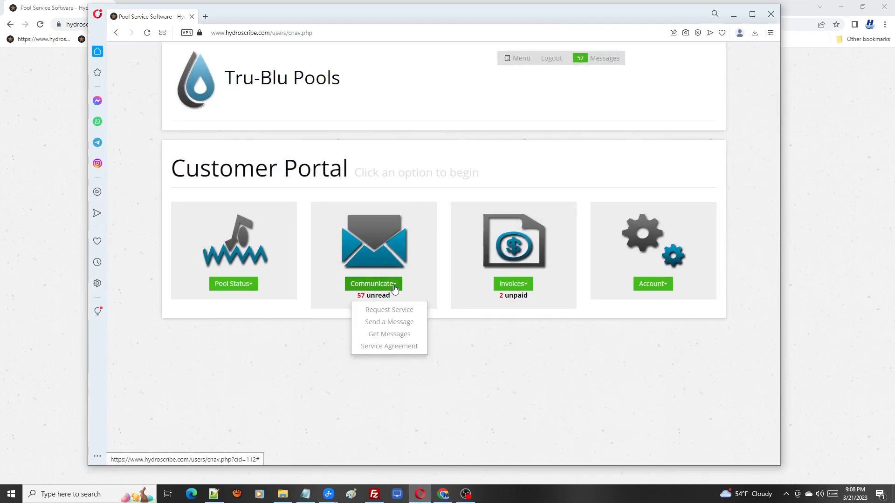
{"action": "left_click", "coordinate": [417, 312]}
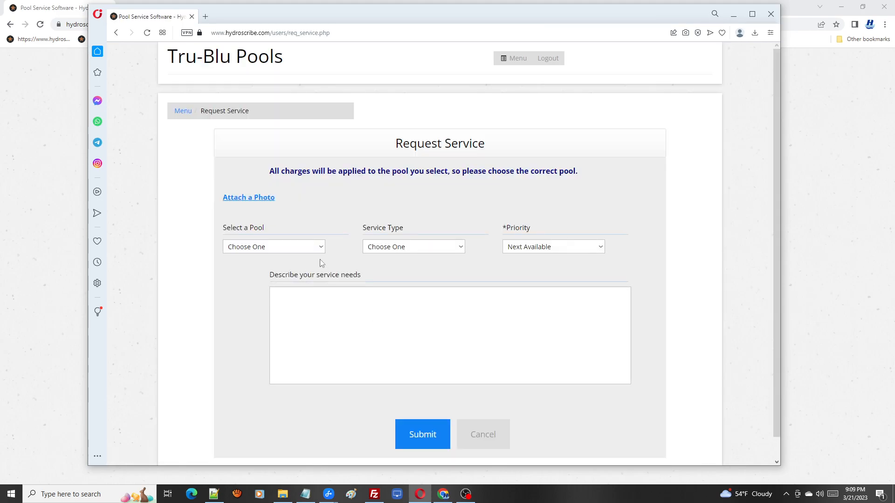
- Select the customer's first listed pool and set the service type to Equipment repair
{"action": "left_click", "coordinate": [322, 253]}
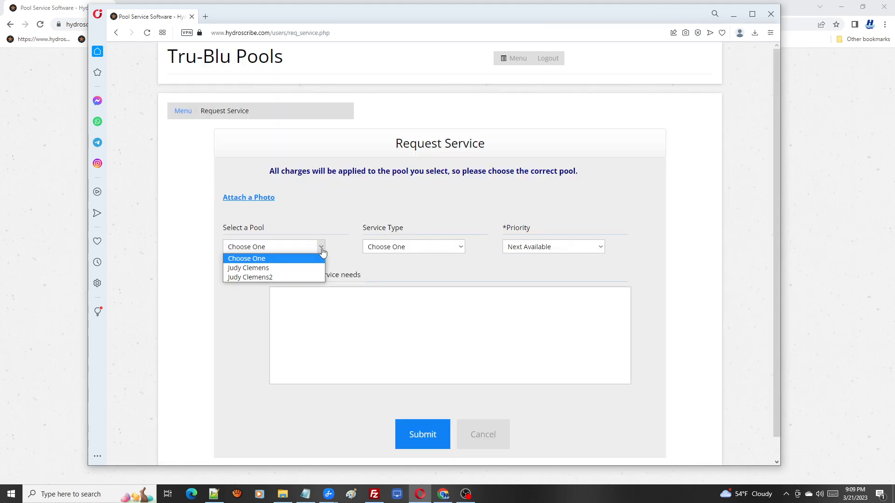
{"action": "left_click", "coordinate": [269, 268]}
{"action": "left_click", "coordinate": [461, 248]}
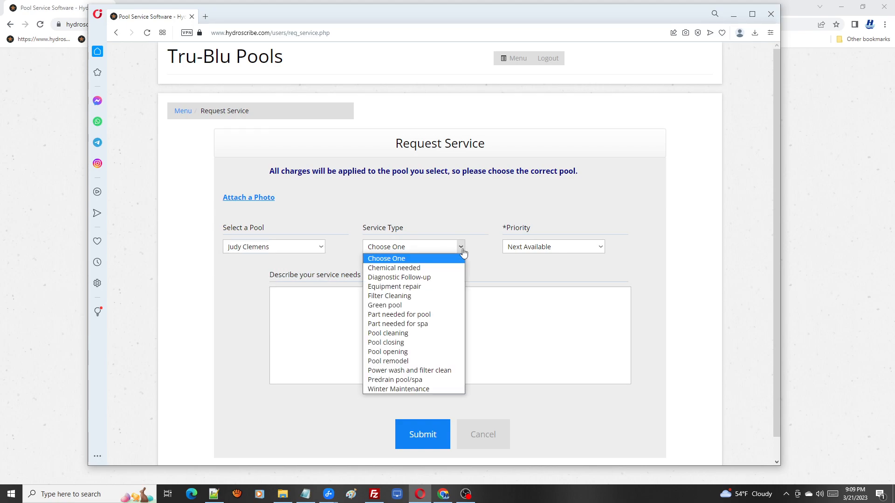
{"action": "left_click", "coordinate": [417, 288]}
- Describe a noisy old pool pump, cloudy and dirty water, and a replacement estimate needed ASAP; submit the request and return to the portal menu
{"action": "left_click", "coordinate": [407, 293]}
{"action": "type", "text": "The pool pump is making noise but the water is looking cloudy and dirty. The pump is old and I need an estimate to replace it ASAP."}
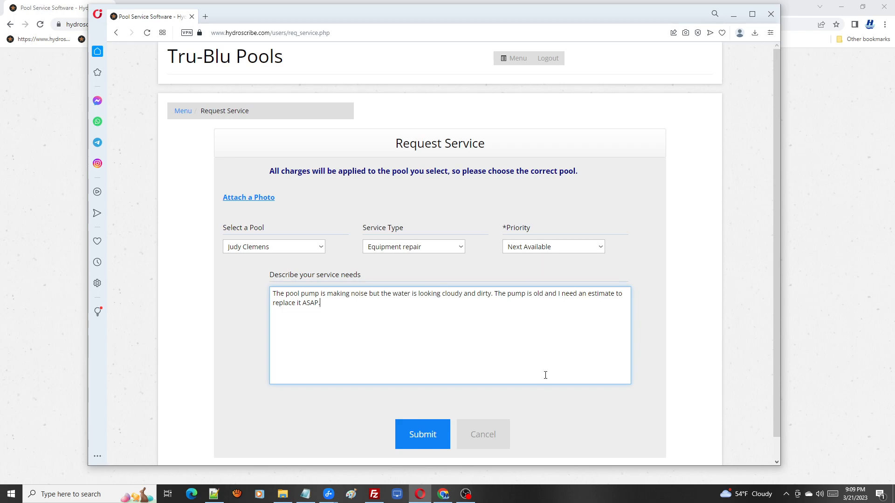
{"action": "left_click", "coordinate": [415, 443]}
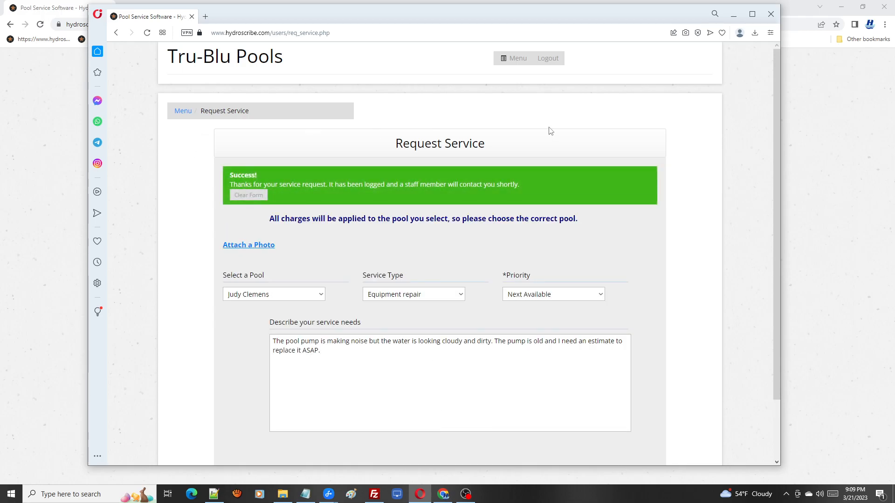
{"action": "left_click", "coordinate": [522, 61]}
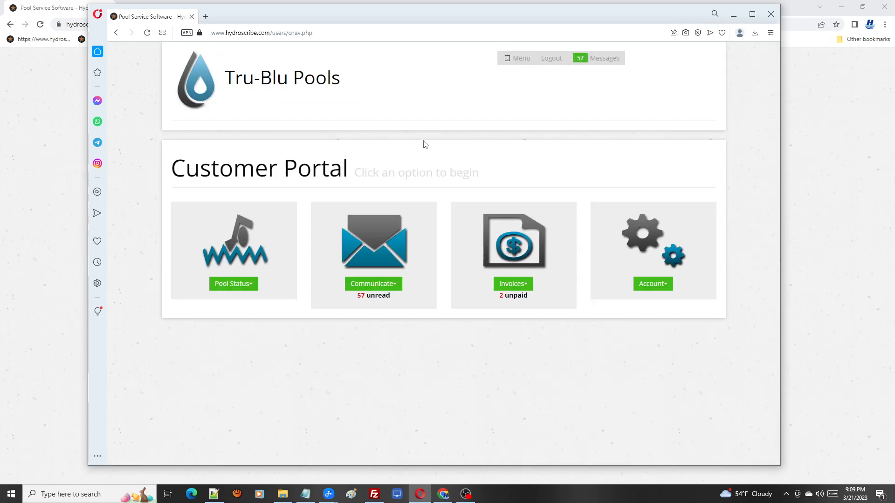
- Minimize the customer portal, switch to the mirrored technician phone app, and open a service request from the customer's additional tools
{"action": "left_click", "coordinate": [733, 21]}
{"action": "mouse_move", "coordinate": [208, 135]}
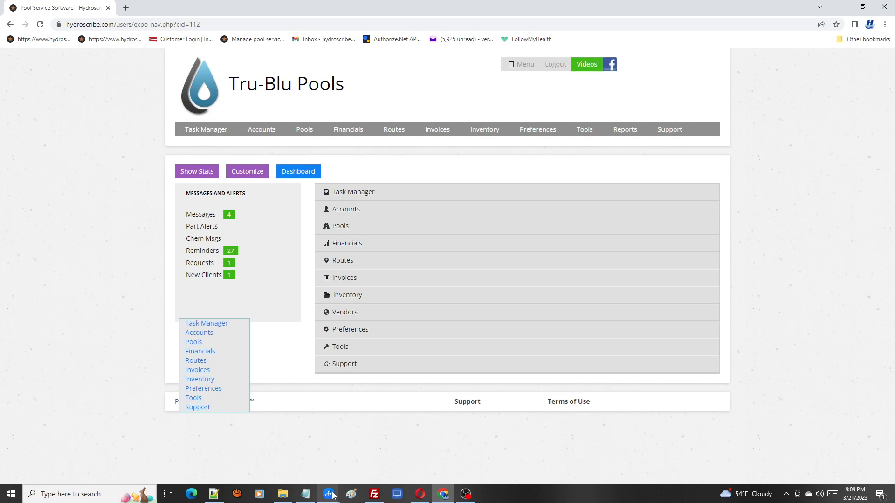
{"action": "mouse_move", "coordinate": [336, 493]}
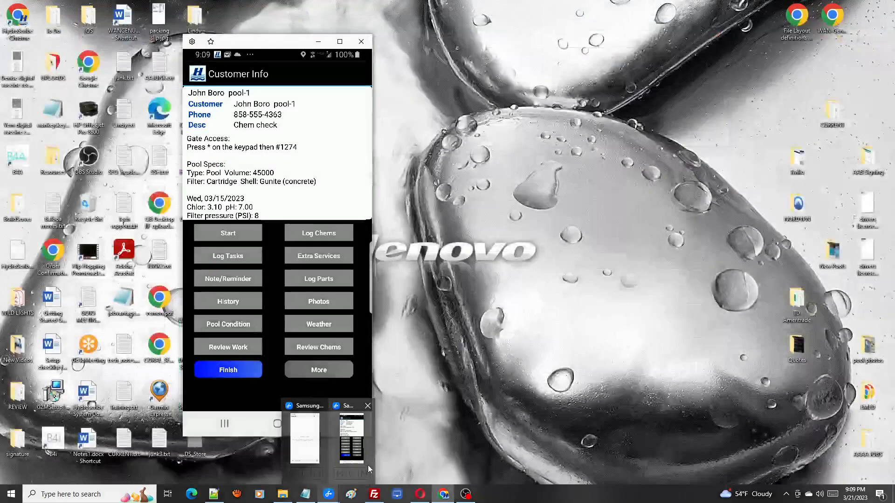
{"action": "left_click", "coordinate": [367, 463]}
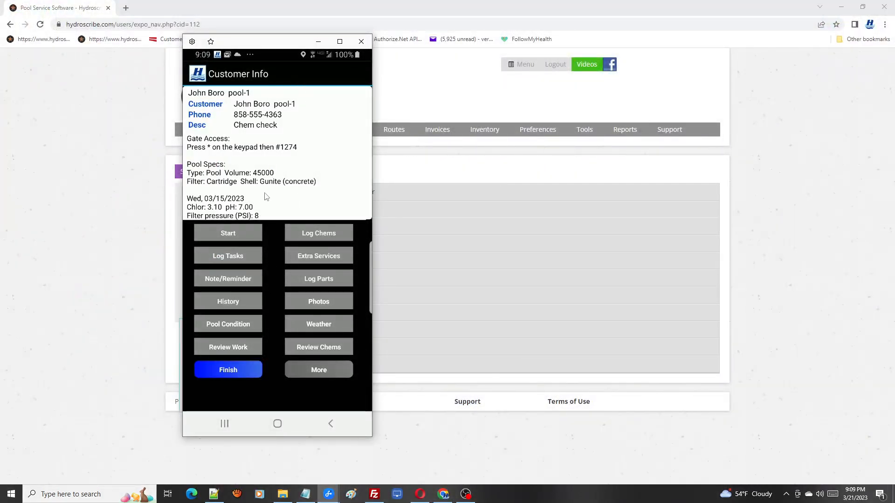
{"action": "left_click", "coordinate": [326, 371]}
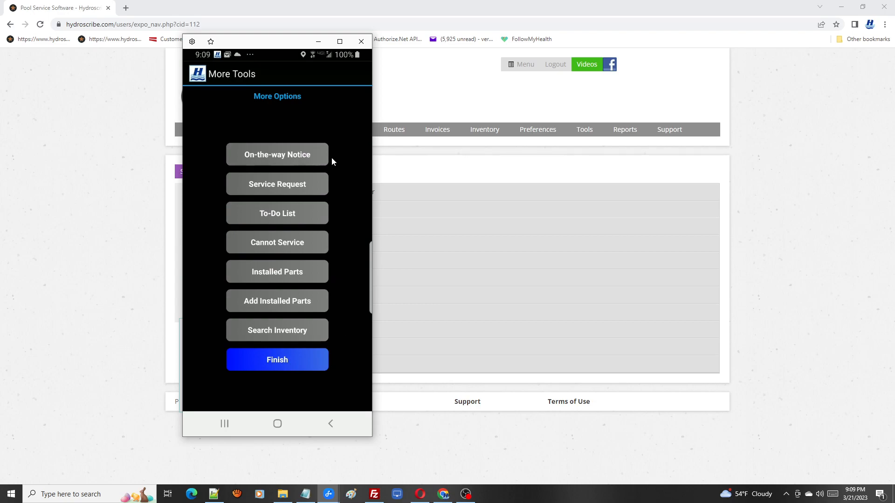
{"action": "left_click", "coordinate": [283, 184]}
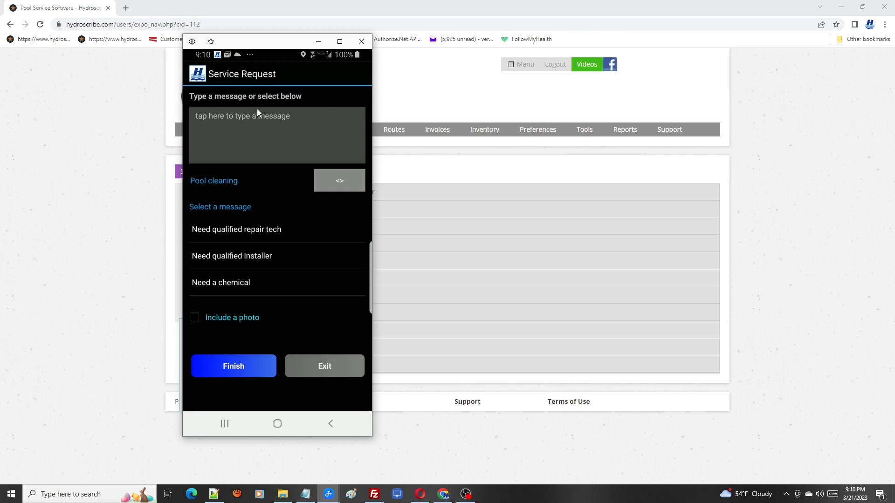
- Fill in the technician's service request with the message "Need qualified repair tech", include a photo, and finish it
{"action": "left_click", "coordinate": [257, 231]}
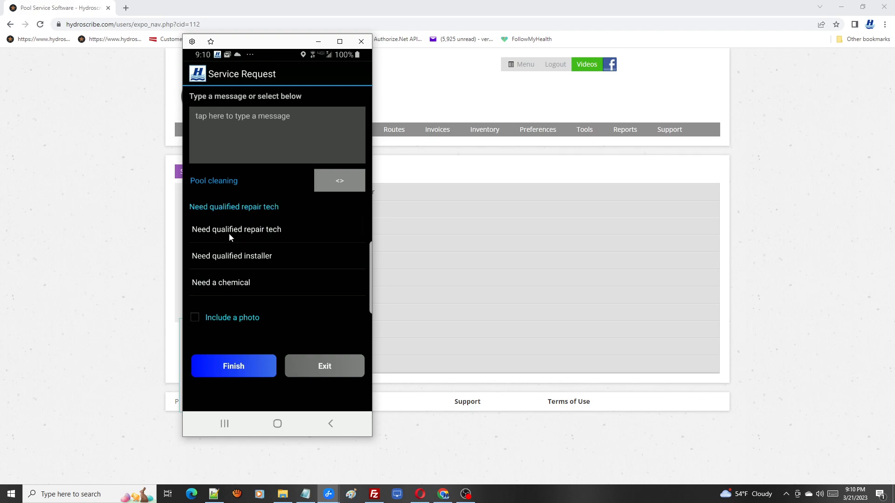
{"action": "left_click", "coordinate": [199, 317]}
{"action": "left_click", "coordinate": [241, 366]}
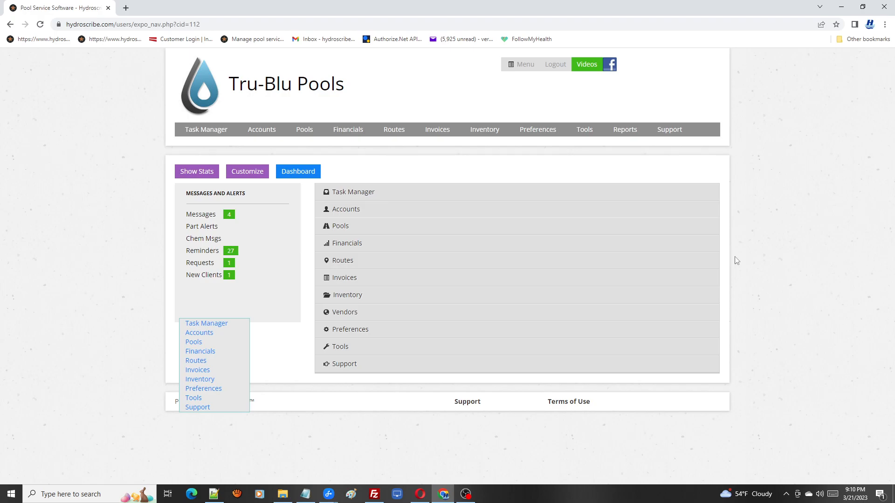
- Open the newest equipment repair entry among the unscheduled service requests and review its description, including the request for an estimate
{"action": "left_click", "coordinate": [202, 132]}
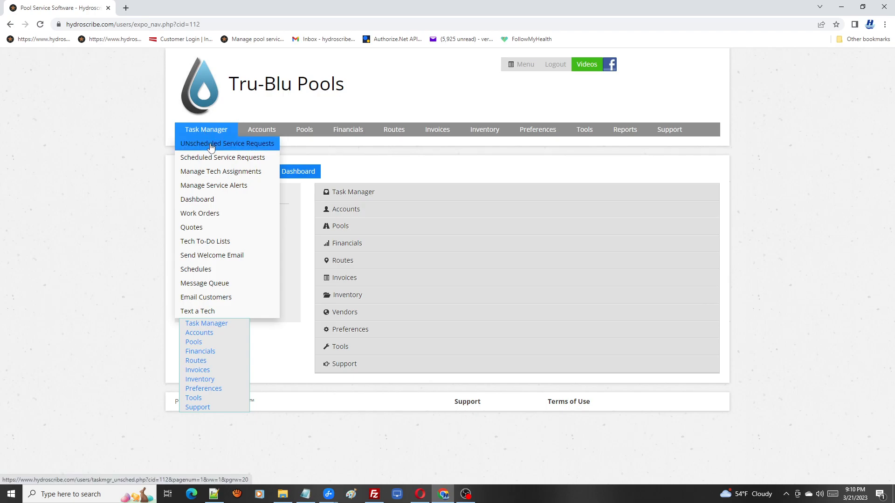
{"action": "left_click", "coordinate": [211, 148]}
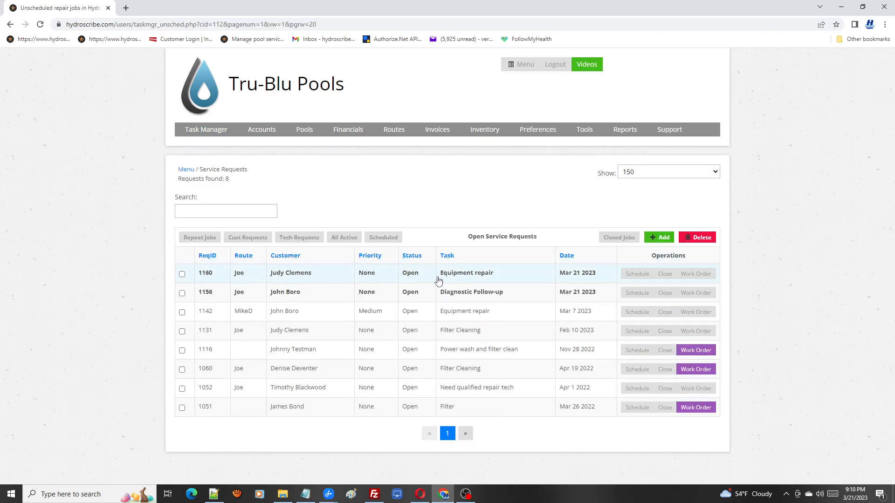
{"action": "left_click", "coordinate": [483, 275]}
{"action": "left_click_drag", "start_coordinate": [891, 170], "coordinate": [893, 340]}
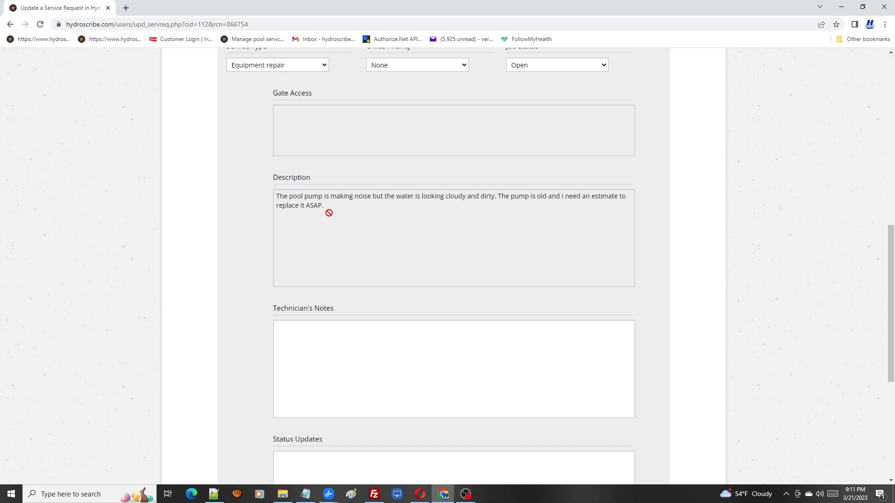
{"action": "left_click", "coordinate": [595, 199]}
{"action": "left_click_drag", "start_coordinate": [595, 199], "coordinate": [619, 206]}
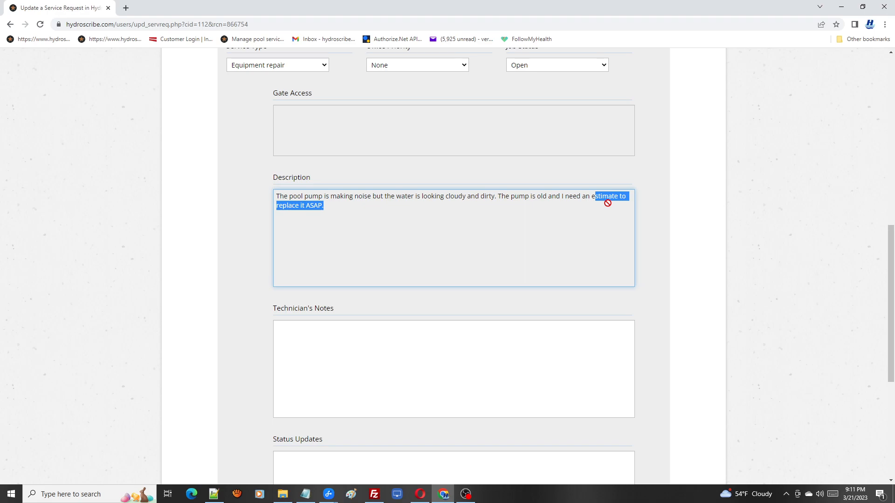
{"action": "left_click_drag", "start_coordinate": [607, 203], "coordinate": [480, 259]}
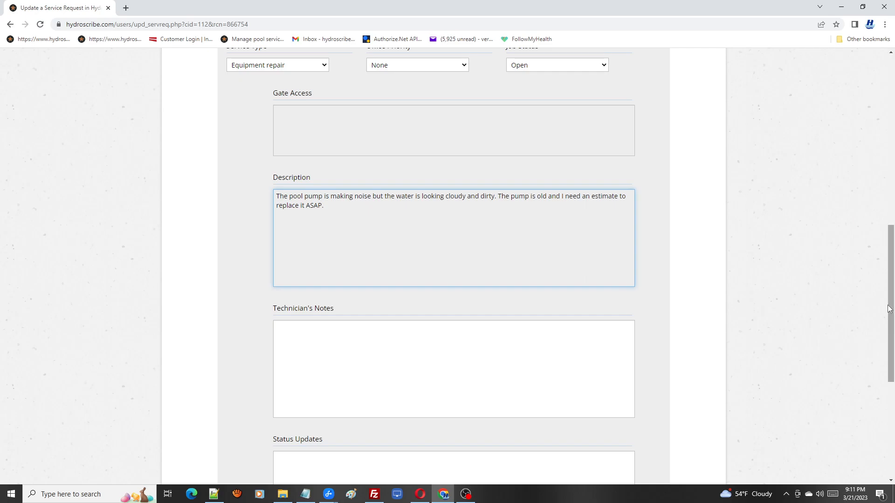
{"action": "left_click_drag", "start_coordinate": [890, 313], "coordinate": [893, 122]}
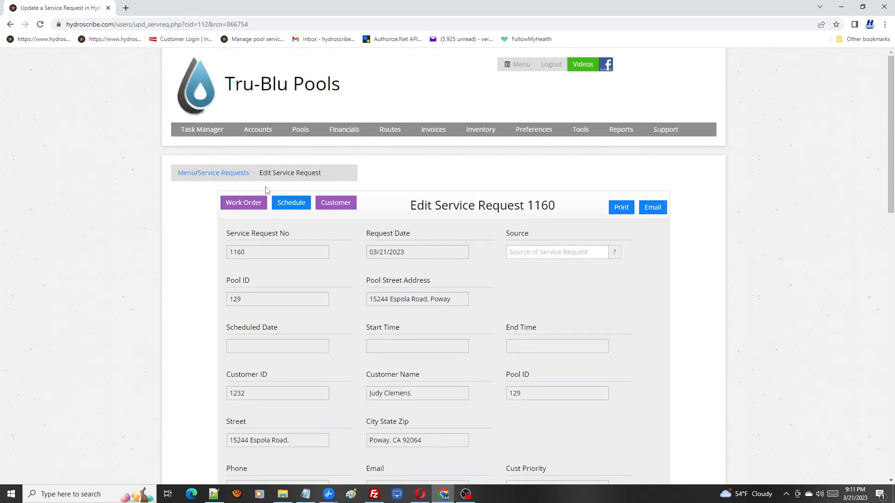
- Return to the unscheduled service requests and open a work order for the newest equipment repair request
{"action": "left_click", "coordinate": [204, 136]}
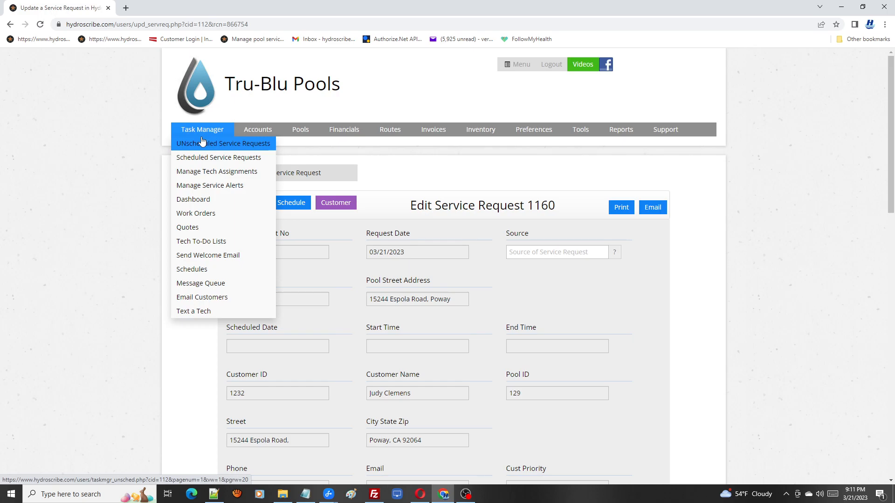
{"action": "left_click", "coordinate": [203, 145]}
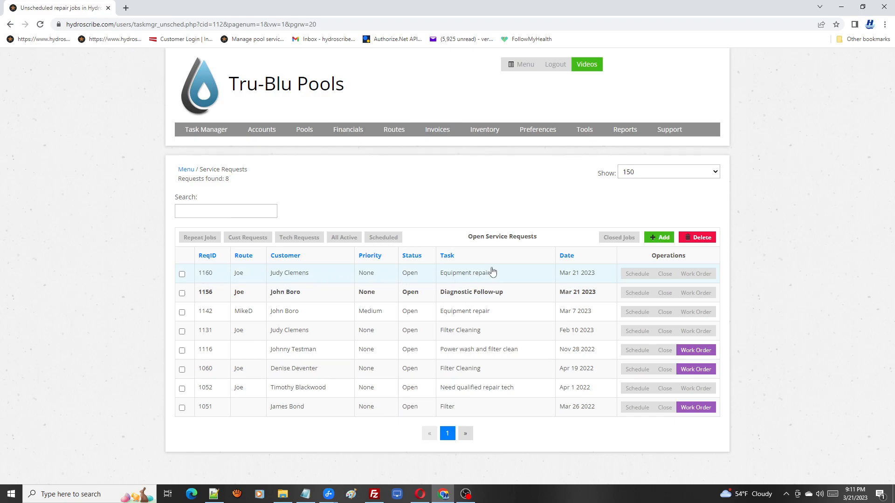
{"action": "left_click", "coordinate": [697, 275]}
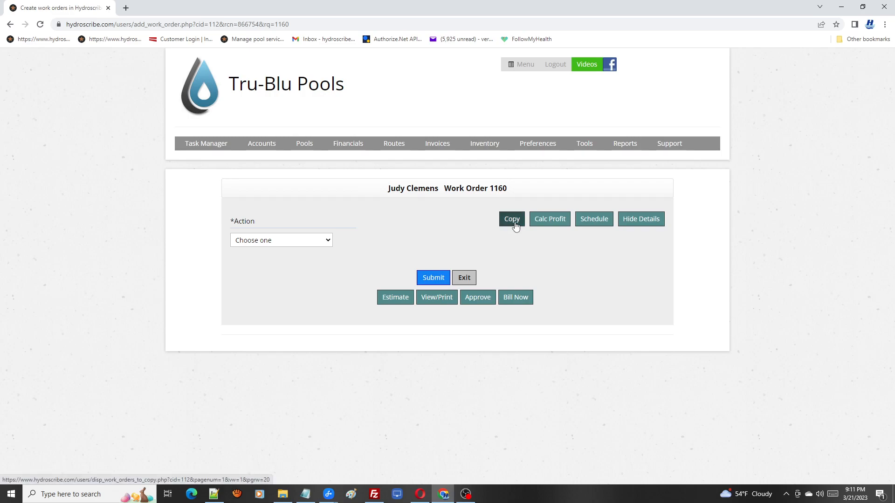
- Enter a labor item for the task "Remove old pump" with 1 hour and labor type Skilled Labor1 - $35.00
{"action": "left_click", "coordinate": [329, 246]}
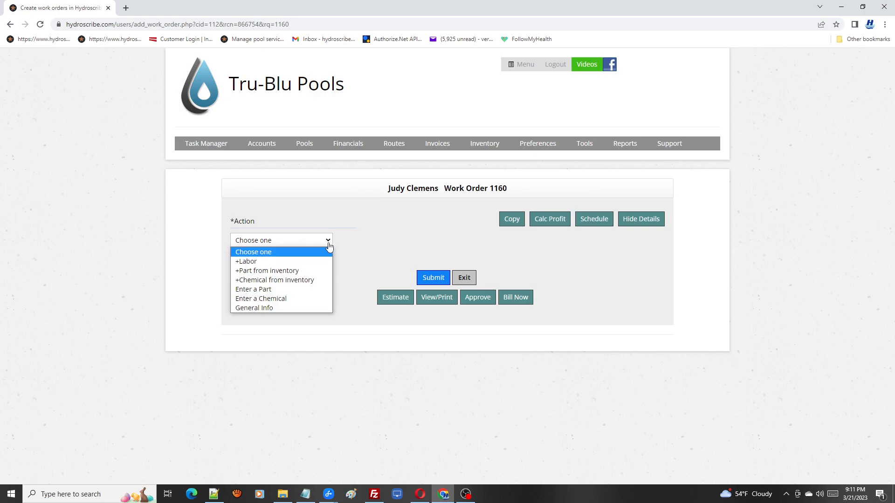
{"action": "left_click", "coordinate": [262, 262]}
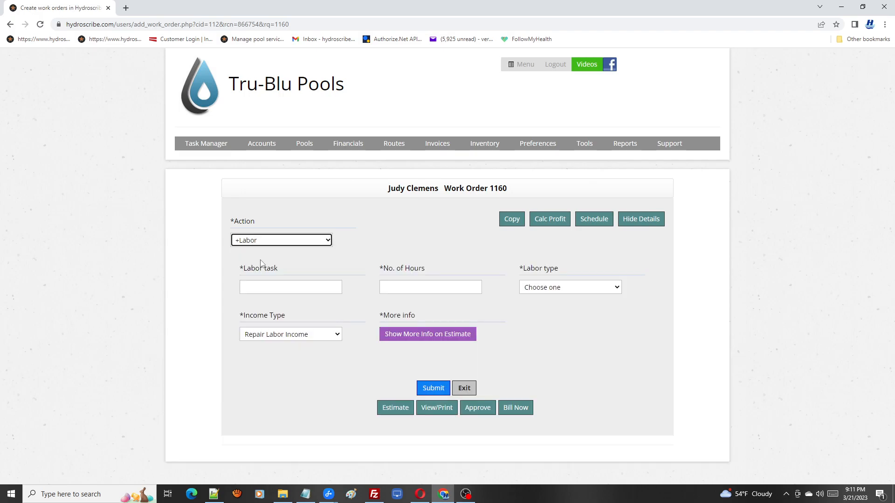
{"action": "left_click", "coordinate": [264, 290]}
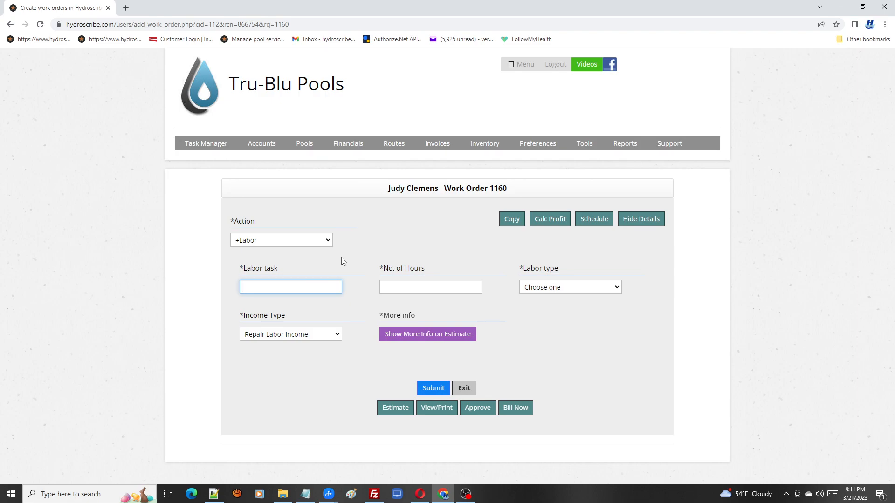
{"action": "type", "text": "Remove old pump"}
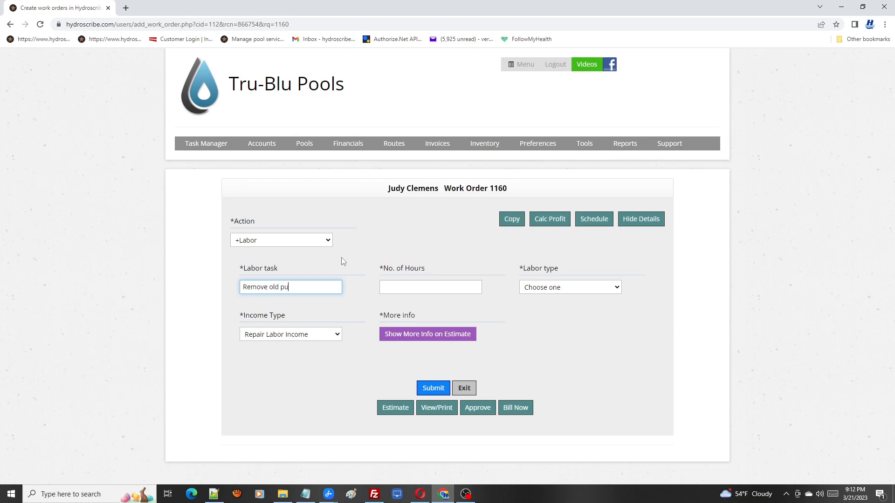
{"action": "left_click", "coordinate": [422, 291]}
{"action": "type", "text": "1"}
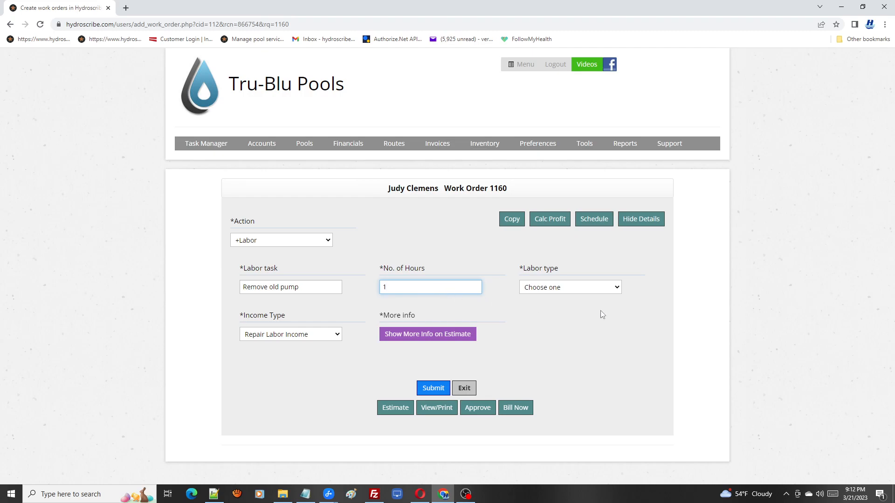
{"action": "left_click", "coordinate": [618, 293]}
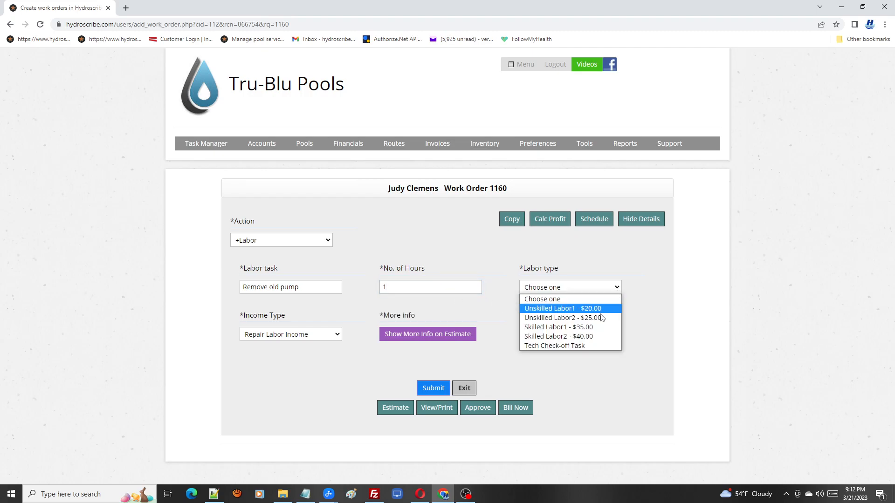
{"action": "left_click", "coordinate": [594, 329]}
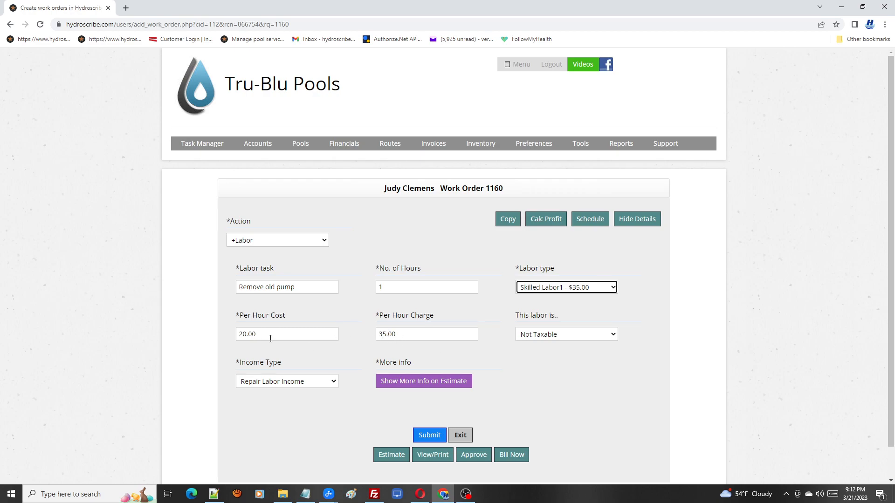
- Review the labor item's hourly cost and charge, and set the per hour charge to 38.00
{"action": "left_click_drag", "start_coordinate": [271, 338], "coordinate": [224, 339]}
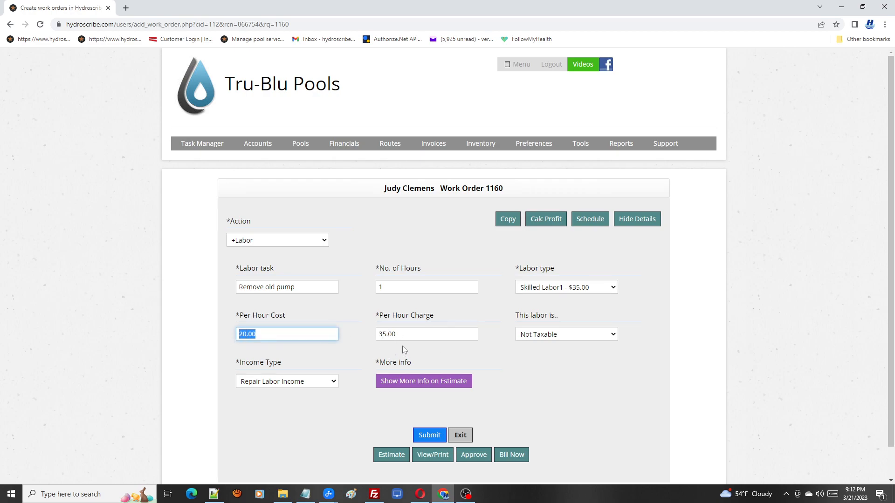
{"action": "left_click_drag", "start_coordinate": [403, 336], "coordinate": [366, 338]}
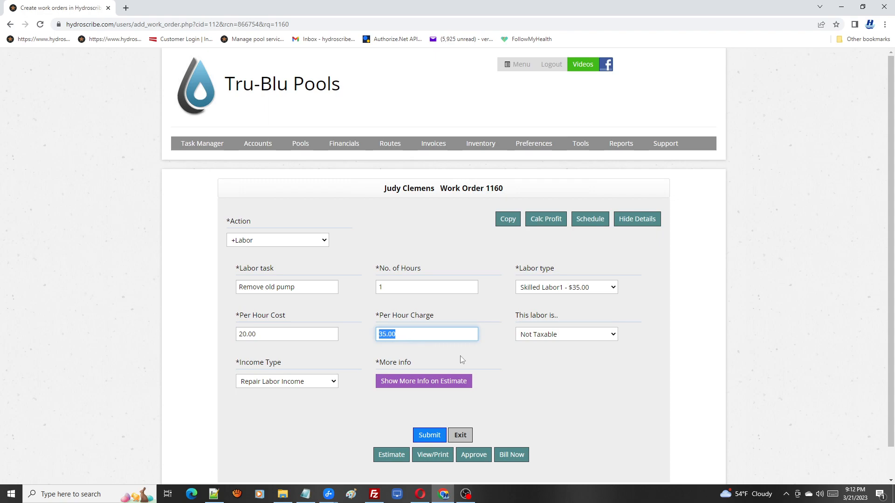
{"action": "left_click", "coordinate": [420, 347]}
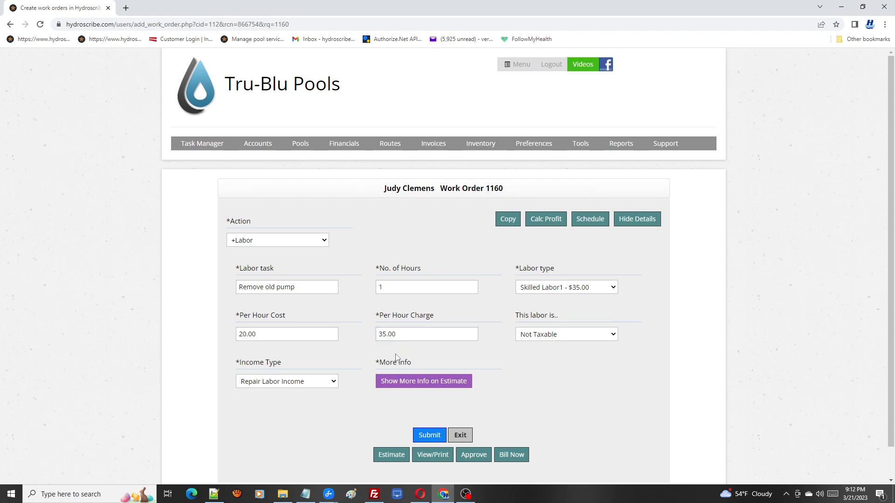
{"action": "left_click_drag", "start_coordinate": [387, 335], "coordinate": [383, 335]}
{"action": "type", "text": "8"}
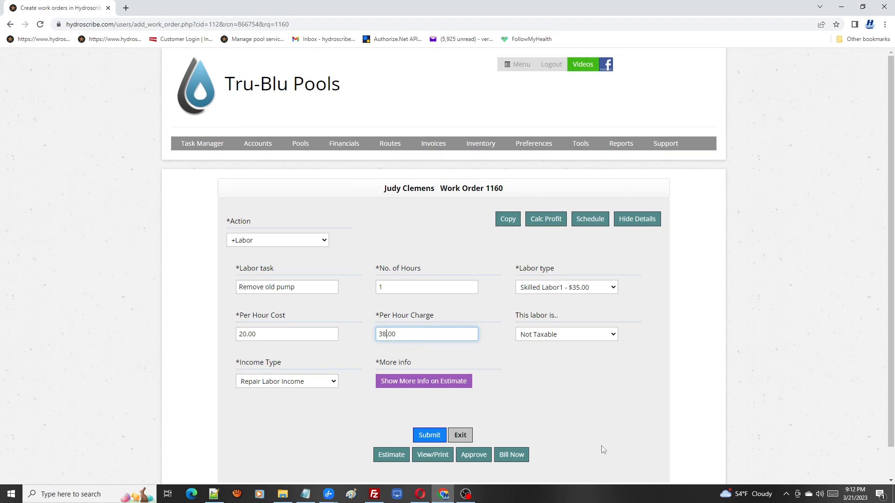
- Submit the pump removal labor item and start a second one for the task "Install new pump" with 2 hours
{"action": "left_click", "coordinate": [427, 436]}
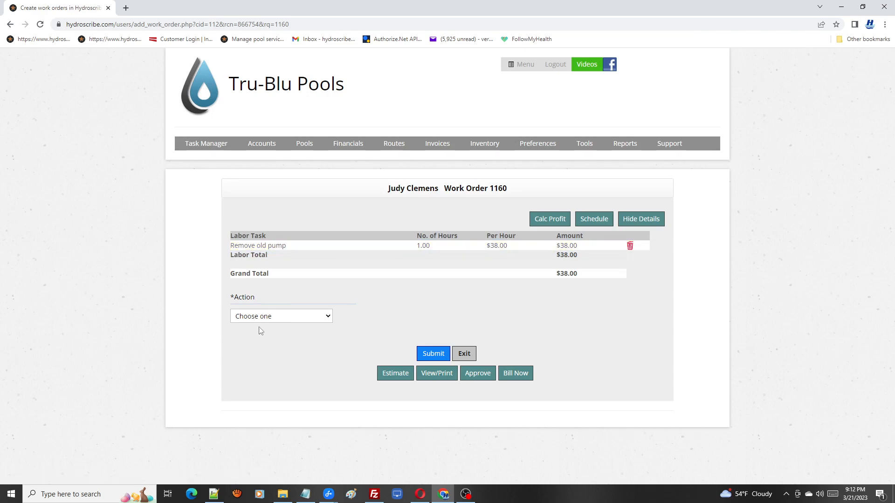
{"action": "left_click", "coordinate": [329, 319]}
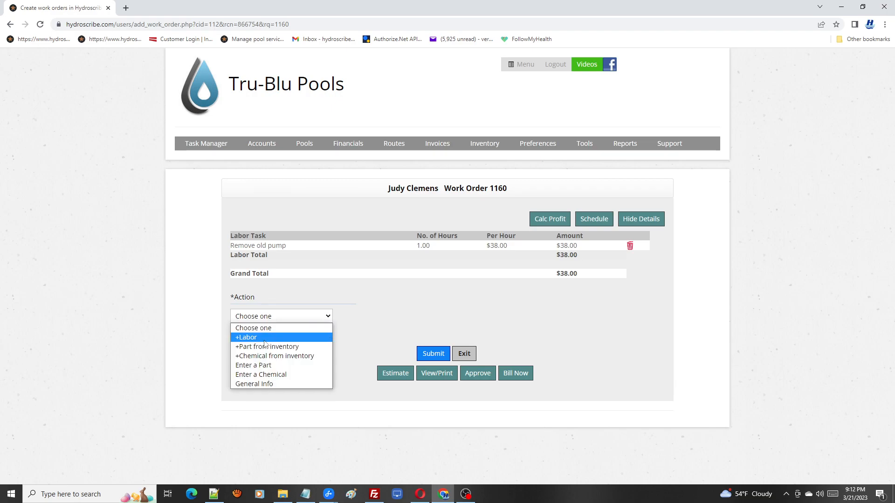
{"action": "left_click", "coordinate": [264, 342]}
{"action": "left_click", "coordinate": [271, 364]}
{"action": "type", "text": "Install new pump"}
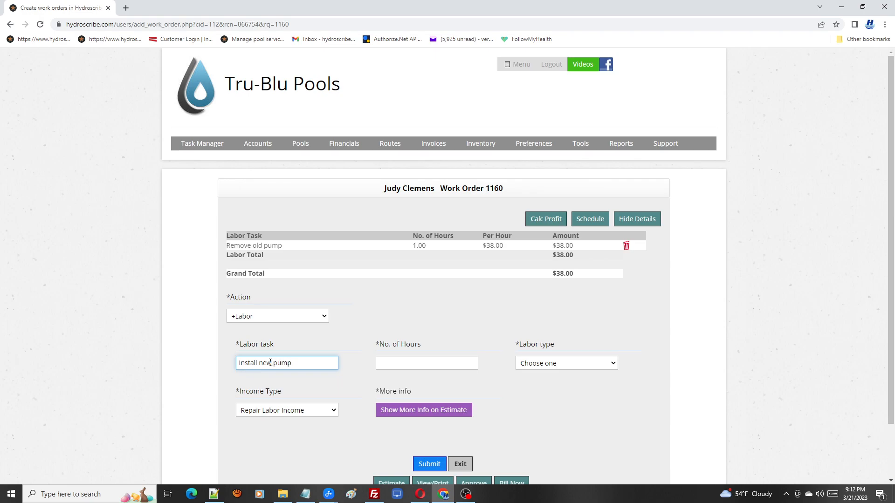
{"action": "left_click", "coordinate": [402, 359]}
{"action": "type", "text": "2"}
- Assign labor type Skilled Labor1 - $35.00 to the installation task, set its per hour charge to 38.00, and submit it
{"action": "left_click", "coordinate": [614, 369]}
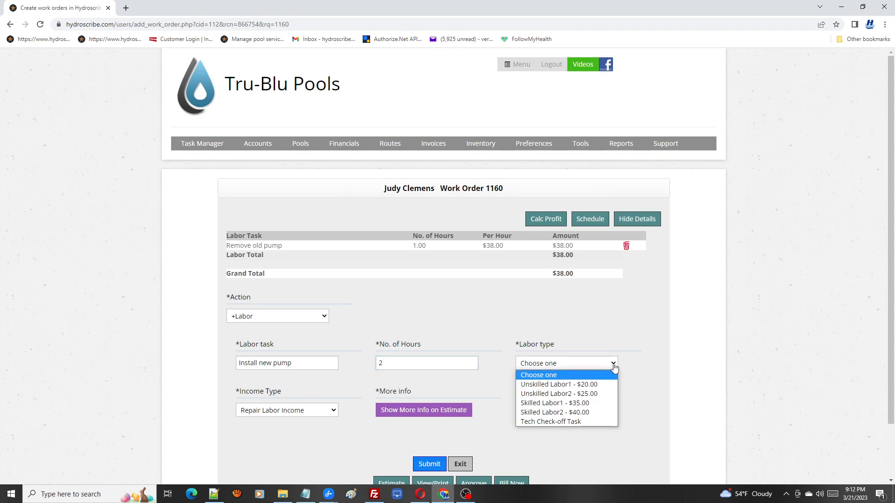
{"action": "left_click", "coordinate": [572, 404]}
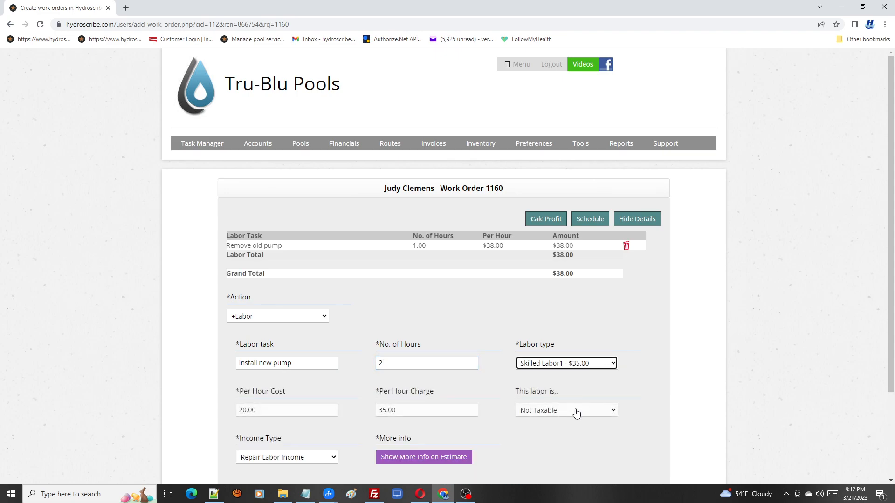
{"action": "left_click", "coordinate": [384, 410]}
{"action": "type", "text": "8"}
{"action": "scroll", "coordinate": [701, 433], "scroll_direction": "down", "scroll_amount": 2}
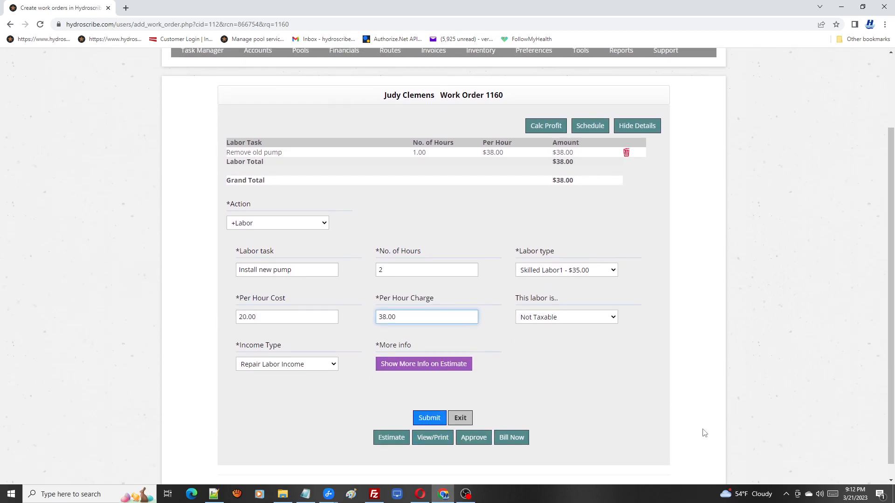
{"action": "left_click", "coordinate": [428, 418]}
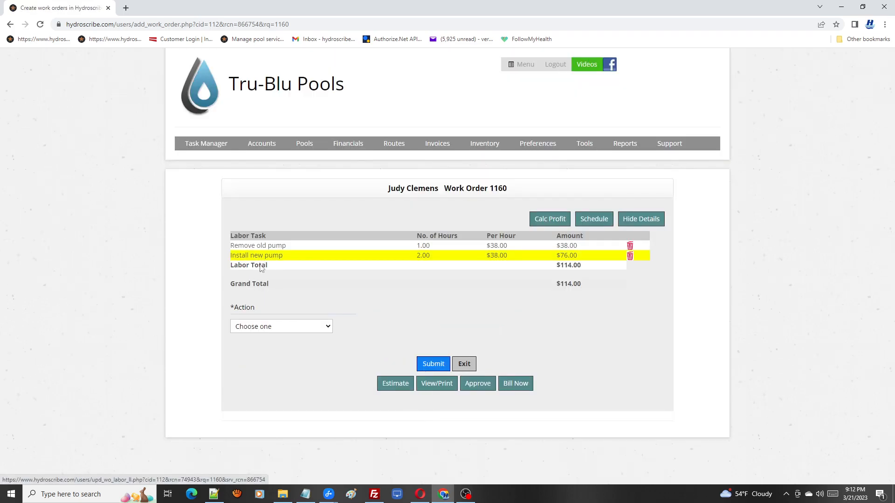
- Add 1 imPower 3 Speed pool pump motor from the stockroom inventory to the work order
{"action": "left_click", "coordinate": [329, 332]}
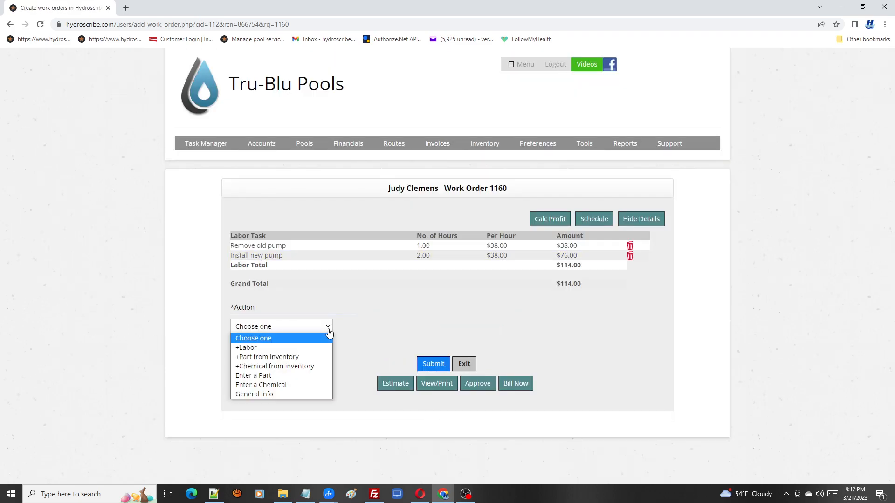
{"action": "left_click", "coordinate": [294, 357]}
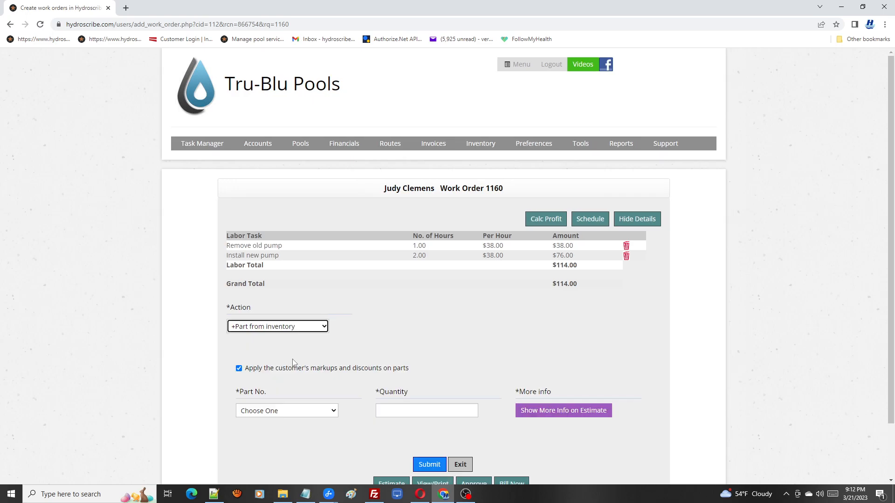
{"action": "scroll", "coordinate": [892, 260], "scroll_direction": "down", "scroll_amount": 2}
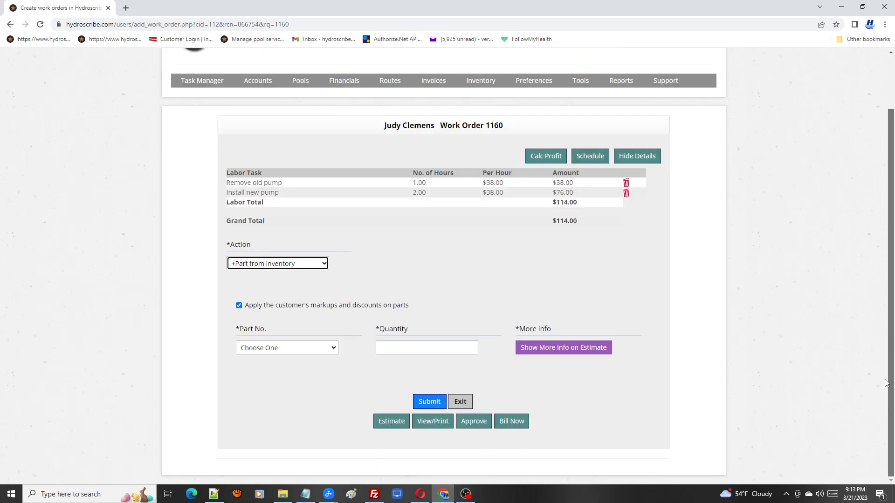
{"action": "left_click", "coordinate": [332, 350]}
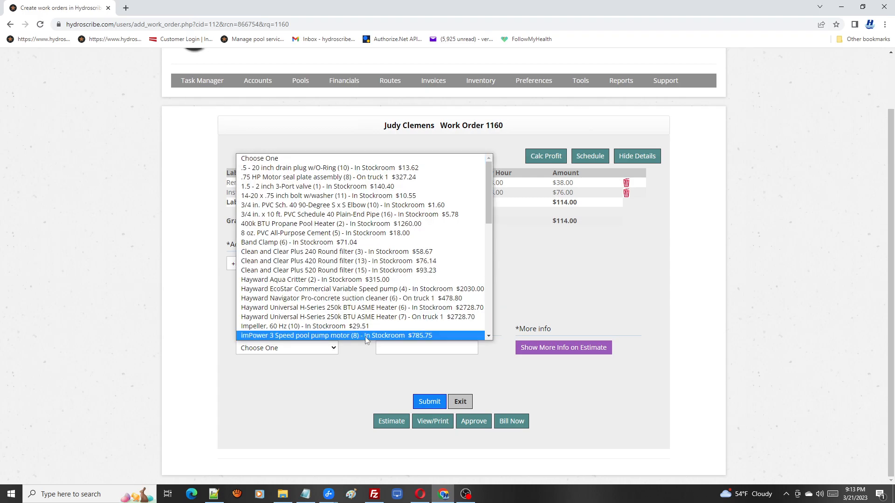
{"action": "left_click_drag", "start_coordinate": [487, 216], "coordinate": [488, 225]}
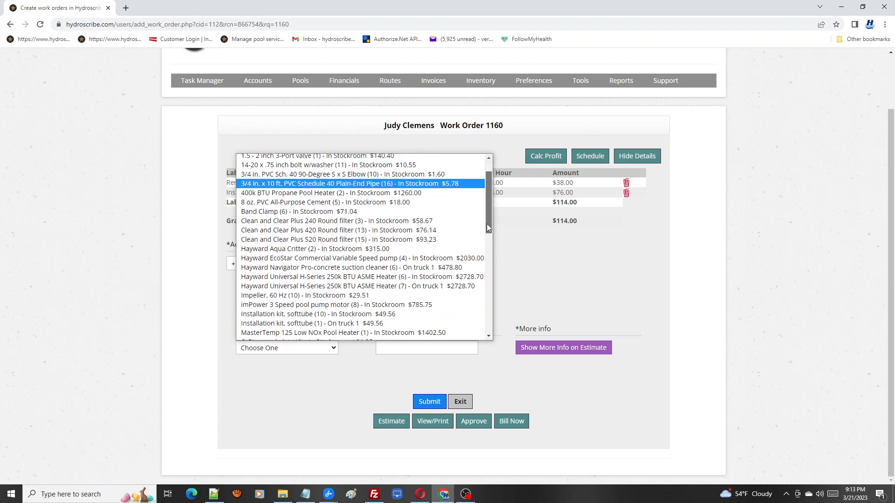
{"action": "left_click", "coordinate": [293, 305]}
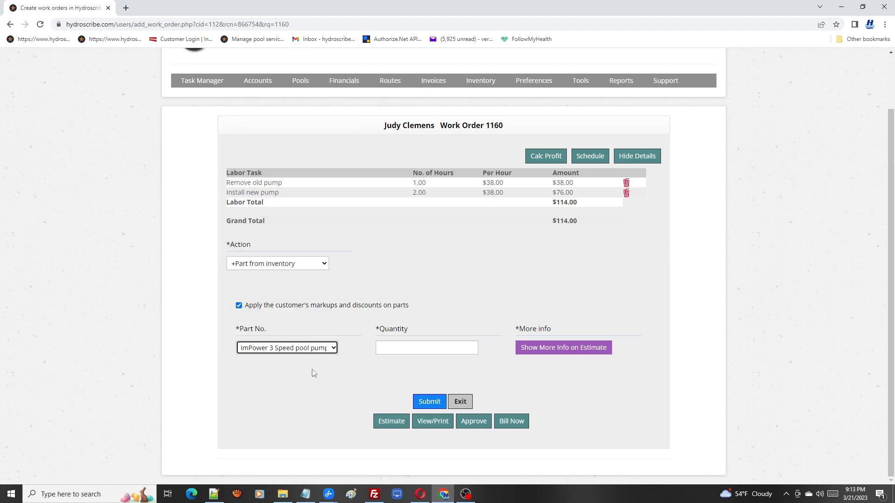
{"action": "left_click", "coordinate": [401, 348]}
{"action": "type", "text": "1"}
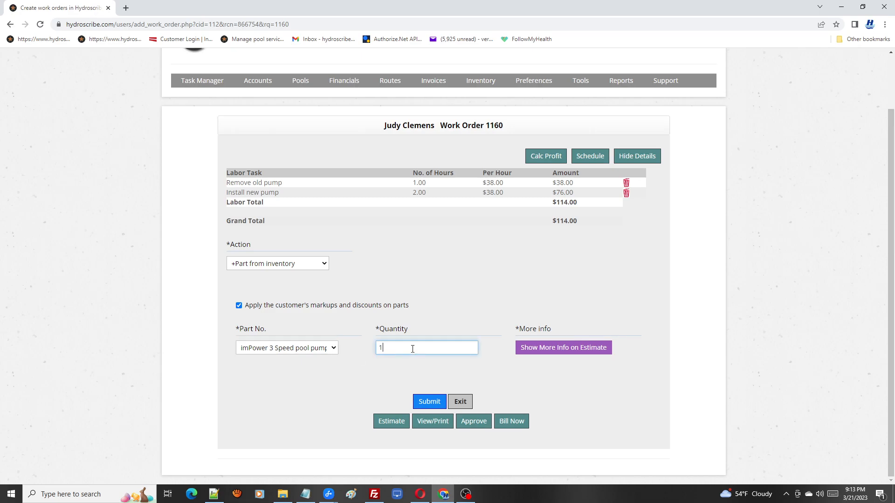
{"action": "left_click", "coordinate": [428, 404]}
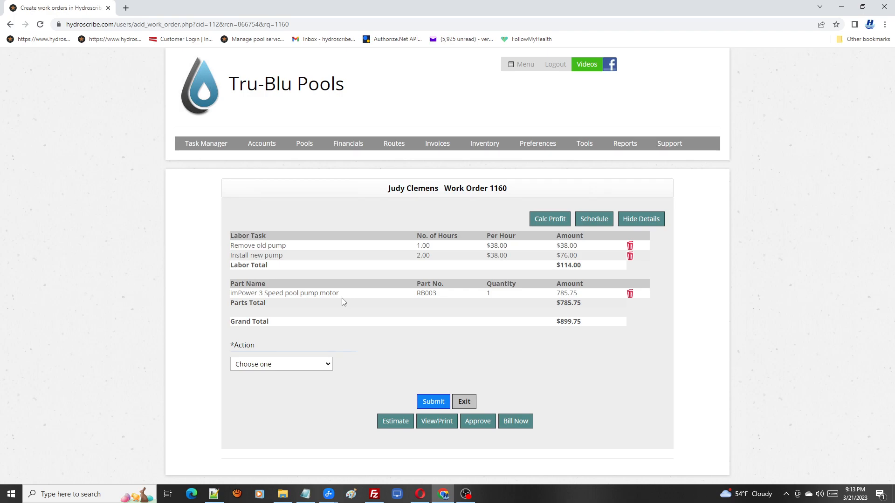
- Open the work order's estimate, review its printable PDF version, and return to the estimate page
{"action": "left_click", "coordinate": [396, 423]}
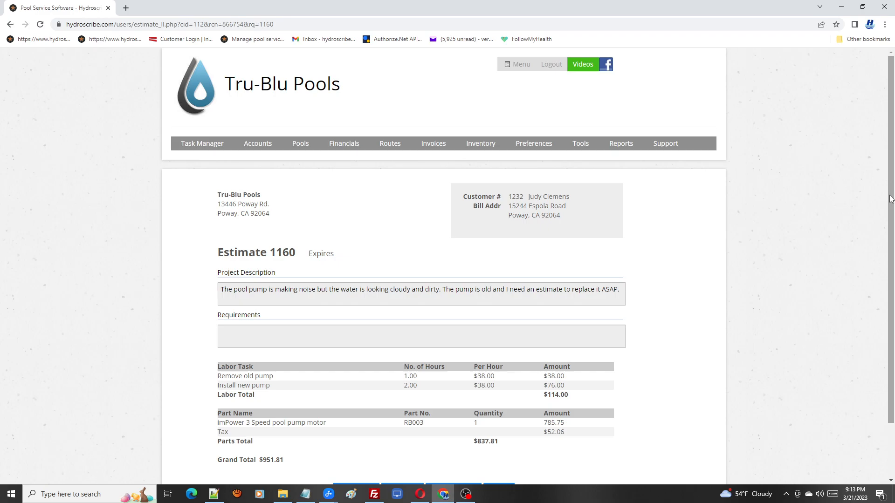
{"action": "scroll", "coordinate": [891, 205], "scroll_direction": "down", "scroll_amount": 2}
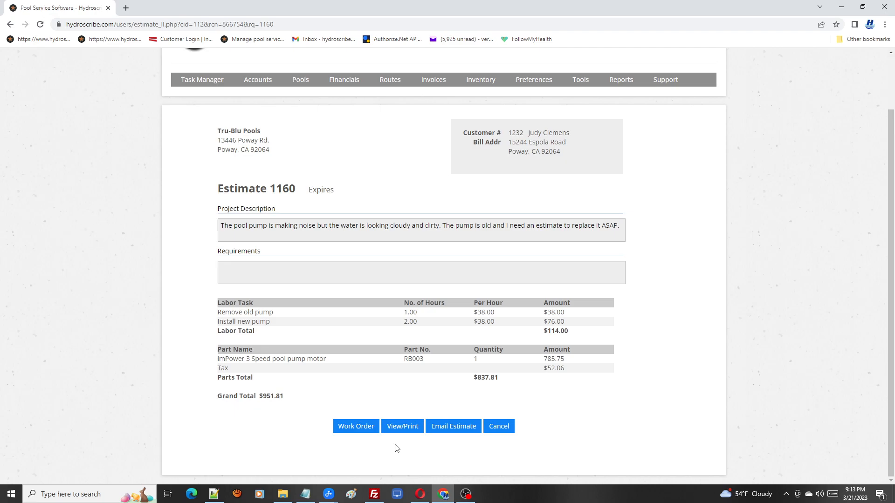
{"action": "left_click", "coordinate": [402, 427]}
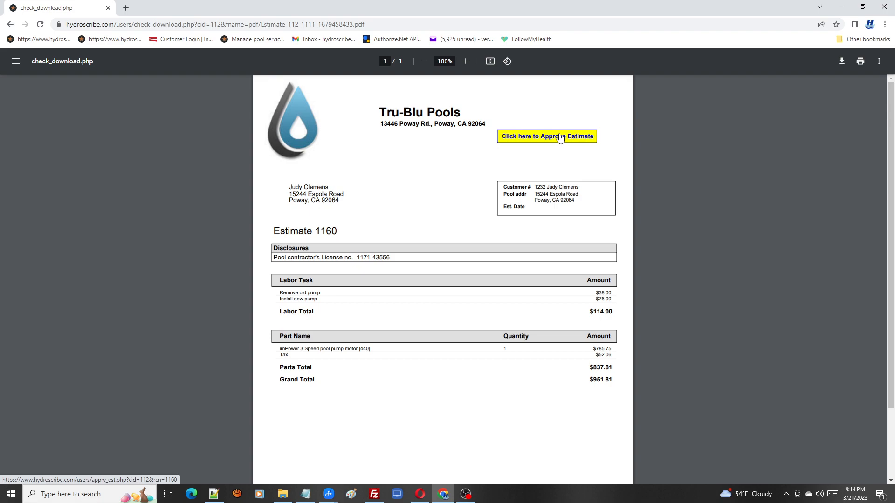
{"action": "left_click", "coordinate": [11, 25]}
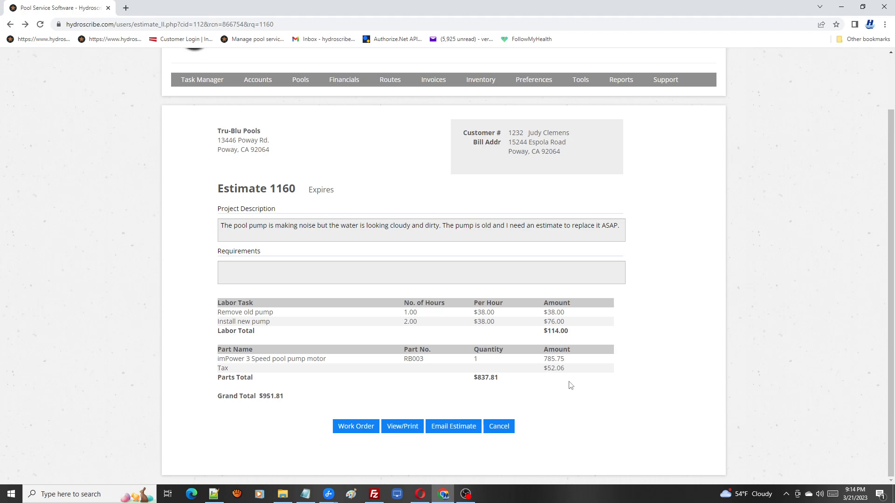
- Send the estimate to the customer by email and text with the subject "Here is the estimate you requested"
{"action": "left_click", "coordinate": [449, 427]}
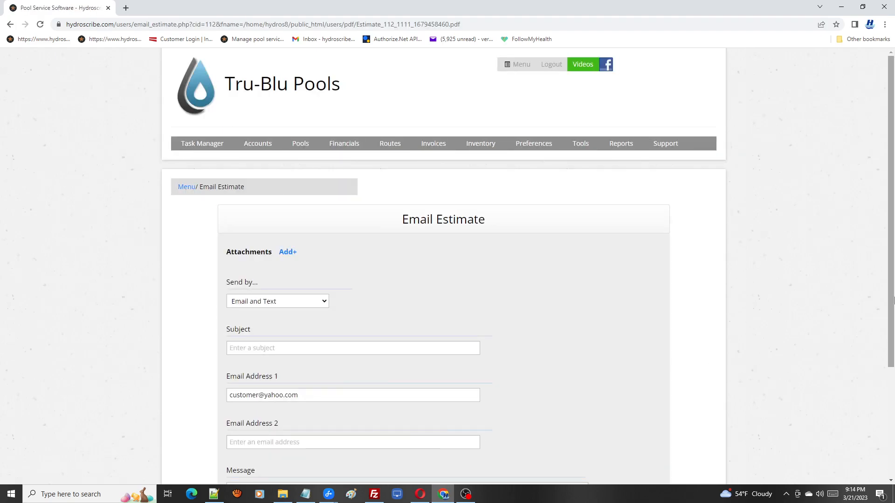
{"action": "left_click_drag", "start_coordinate": [892, 311], "coordinate": [891, 393]}
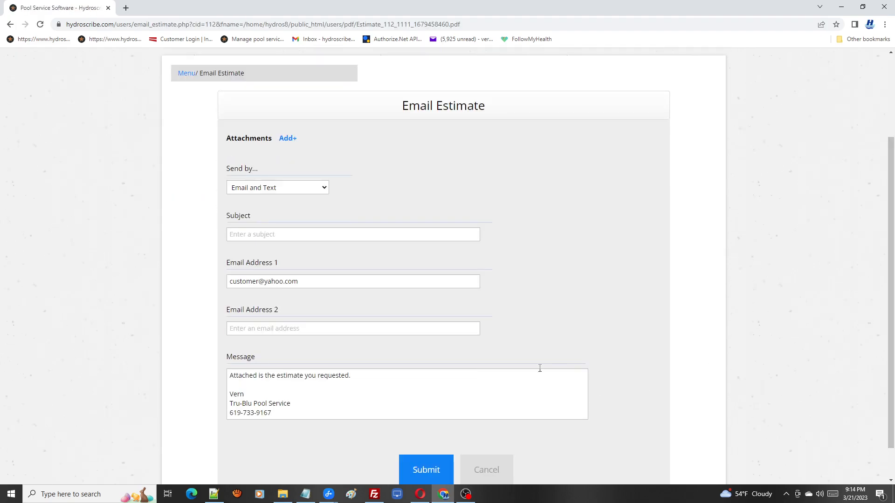
{"action": "left_click", "coordinate": [256, 235]}
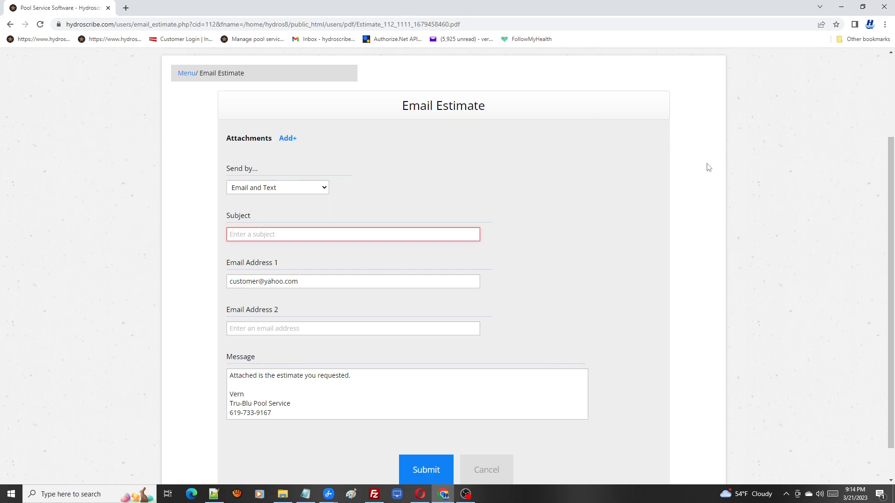
{"action": "type", "text": "Here is "}
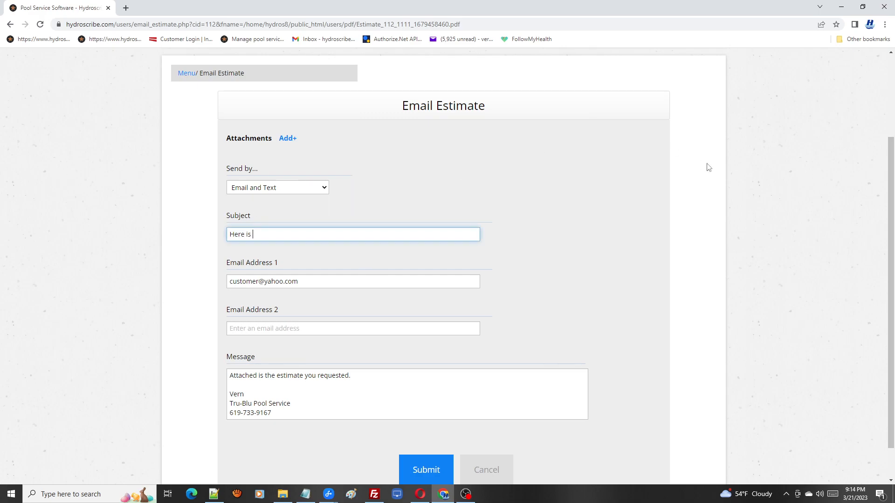
{"action": "type", "text": "the estimate you requested"}
{"action": "key", "text": "Tab"}
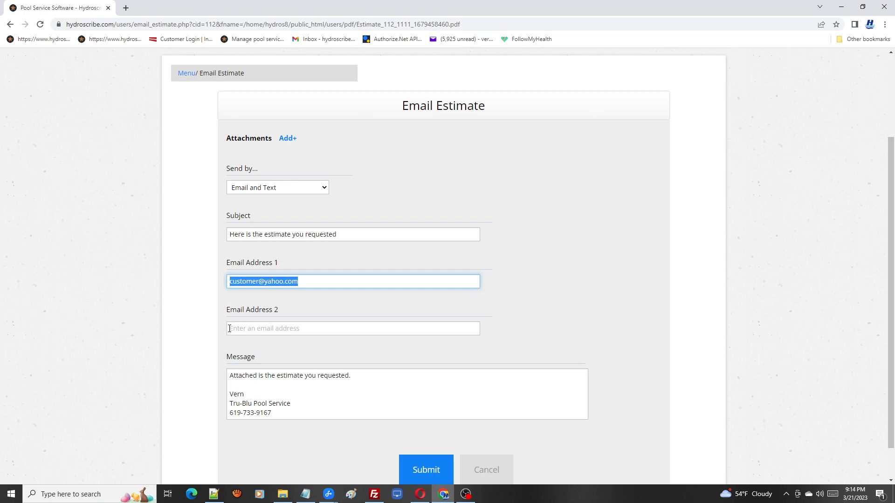
{"action": "left_click", "coordinate": [230, 329]}
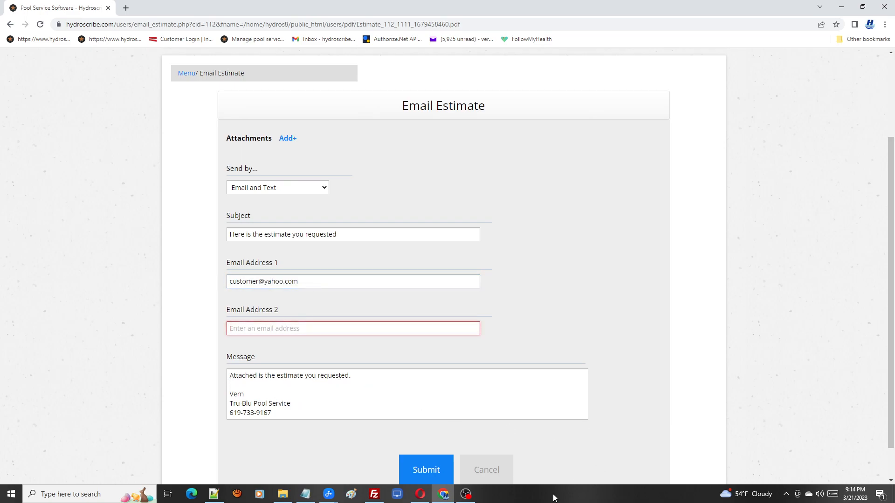
{"action": "left_click", "coordinate": [427, 471]}
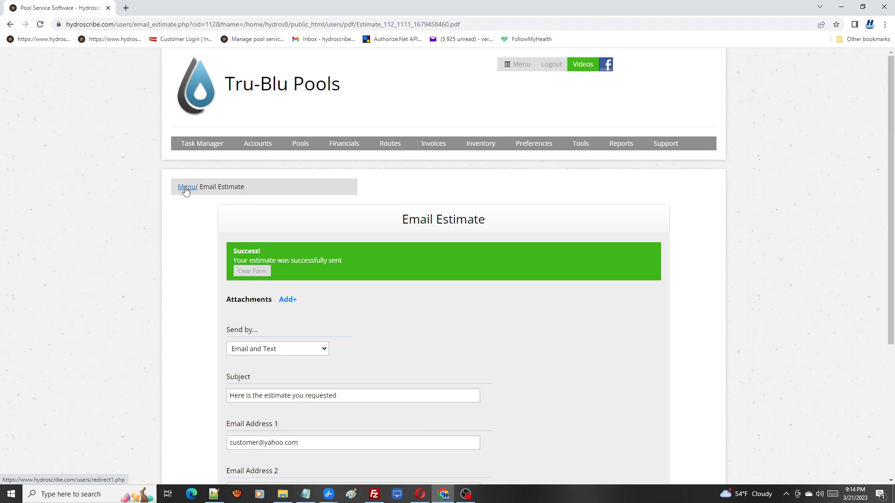
- Review the estimate status in the work orders list and reopen the newest work order
{"action": "mouse_move", "coordinate": [192, 146]}
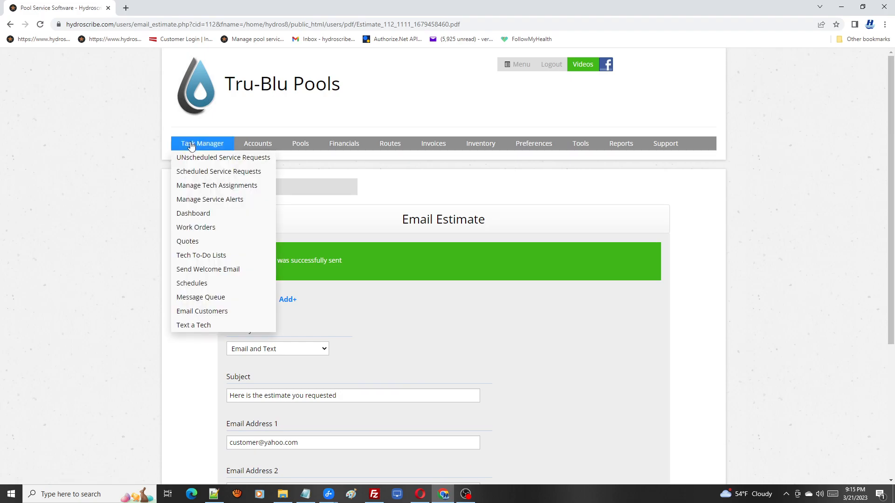
{"action": "left_click", "coordinate": [196, 227]}
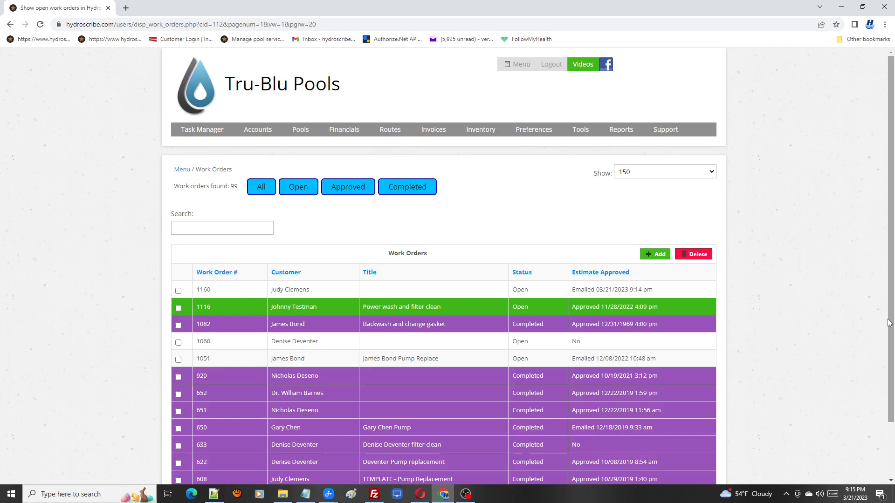
{"action": "left_click_drag", "start_coordinate": [891, 325], "coordinate": [891, 417]}
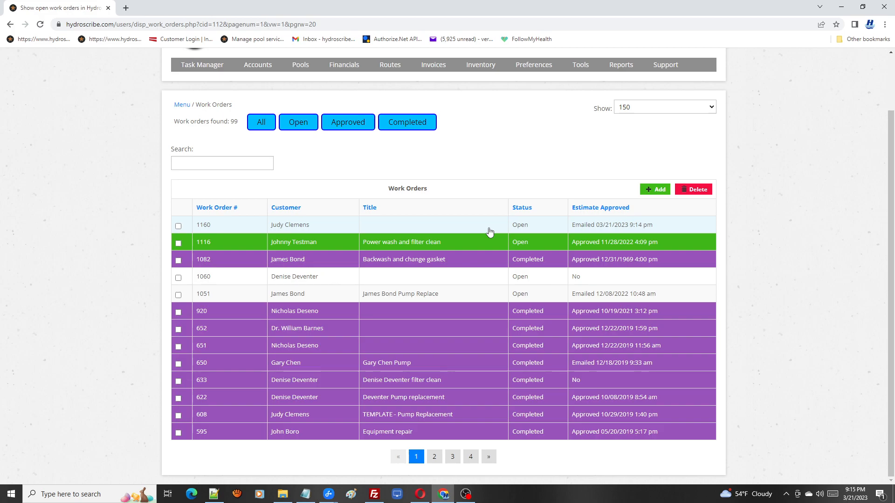
{"action": "left_click", "coordinate": [286, 228]}
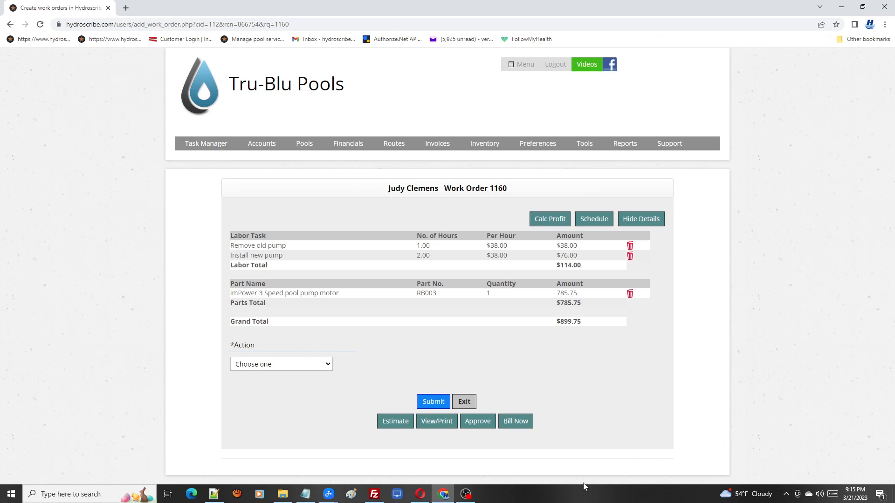
- Approve the work order's estimate by answering Yes, and acknowledge the approval message
{"action": "left_click", "coordinate": [482, 426]}
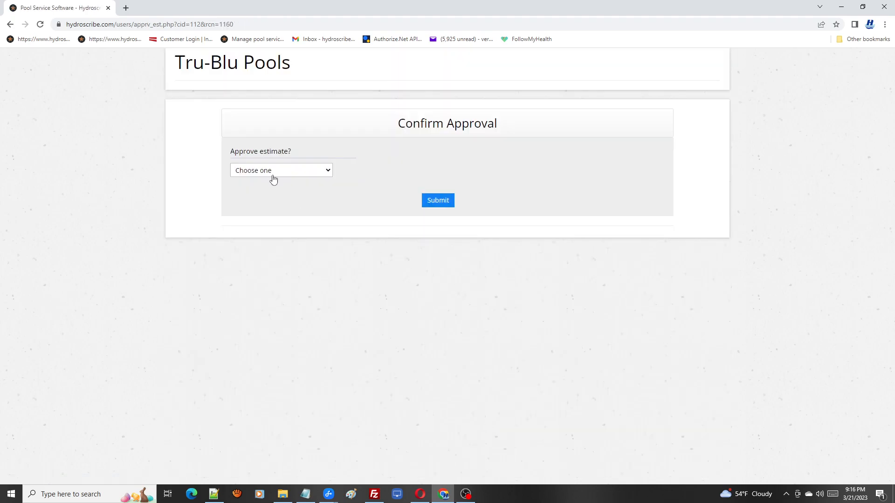
{"action": "left_click", "coordinate": [326, 177]}
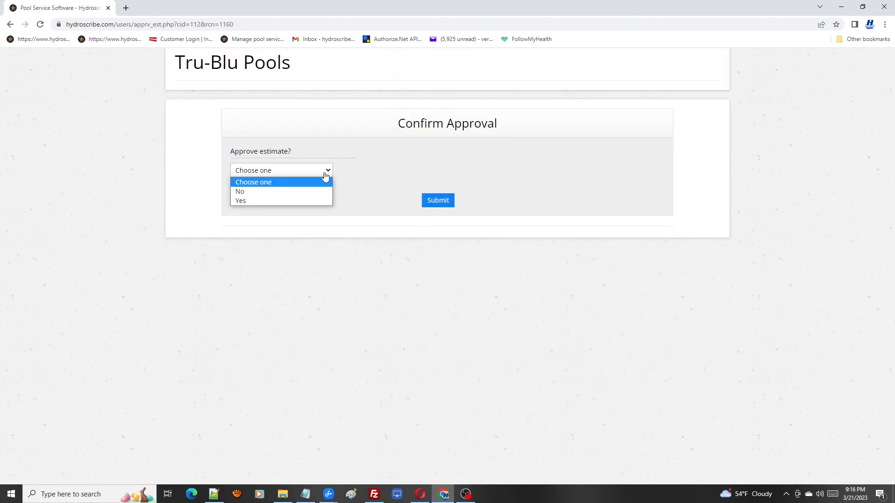
{"action": "left_click", "coordinate": [278, 200]}
{"action": "left_click", "coordinate": [437, 205]}
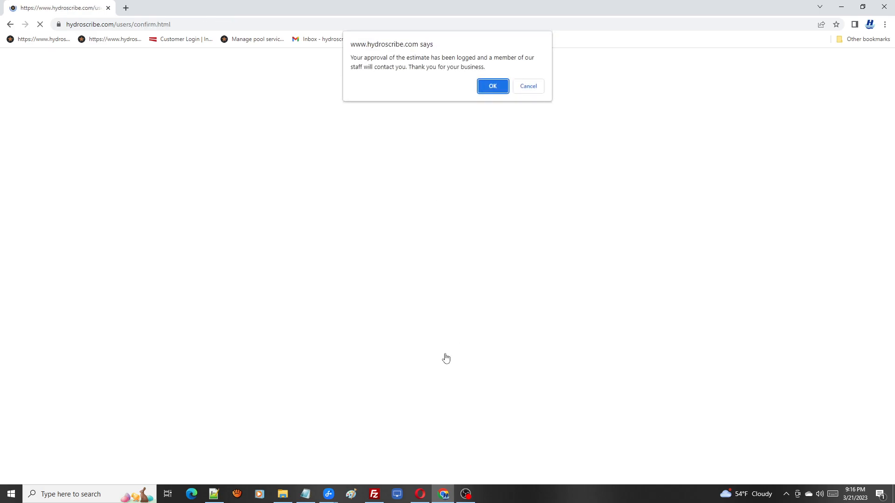
{"action": "left_click", "coordinate": [493, 86]}
- Return to the work order and reopen the work orders list to check the estimate's approval status
{"action": "left_click", "coordinate": [10, 23]}
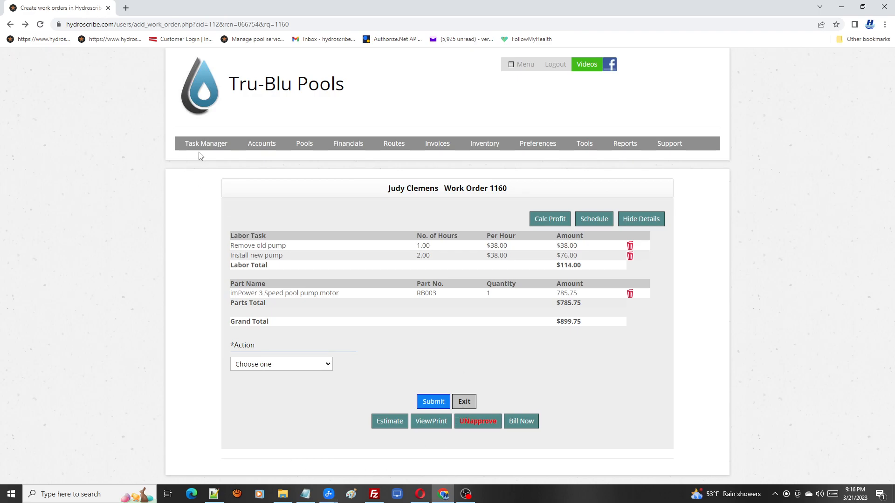
{"action": "mouse_move", "coordinate": [202, 147]}
{"action": "left_click", "coordinate": [200, 228]}
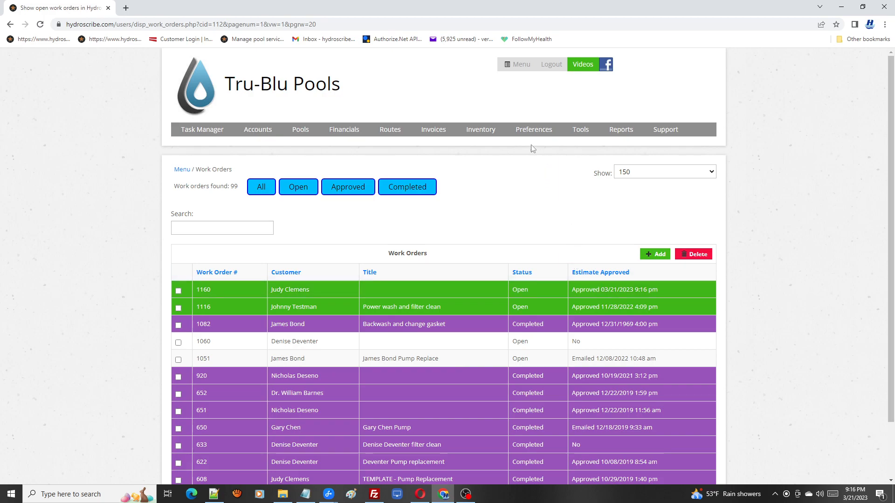
- Open the system settings and examine the Message phone 1 and Message Email 1 notification fields
{"action": "mouse_move", "coordinate": [533, 135]}
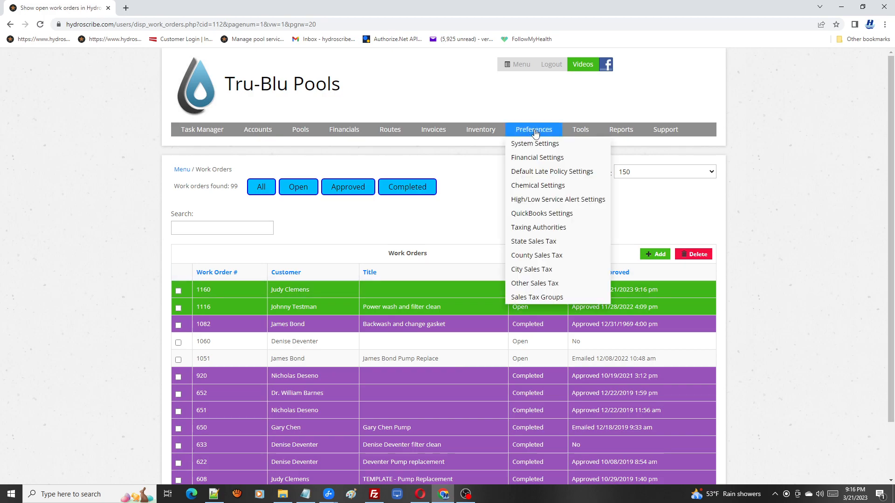
{"action": "left_click", "coordinate": [537, 146]}
{"action": "left_click_drag", "start_coordinate": [890, 194], "coordinate": [892, 322]}
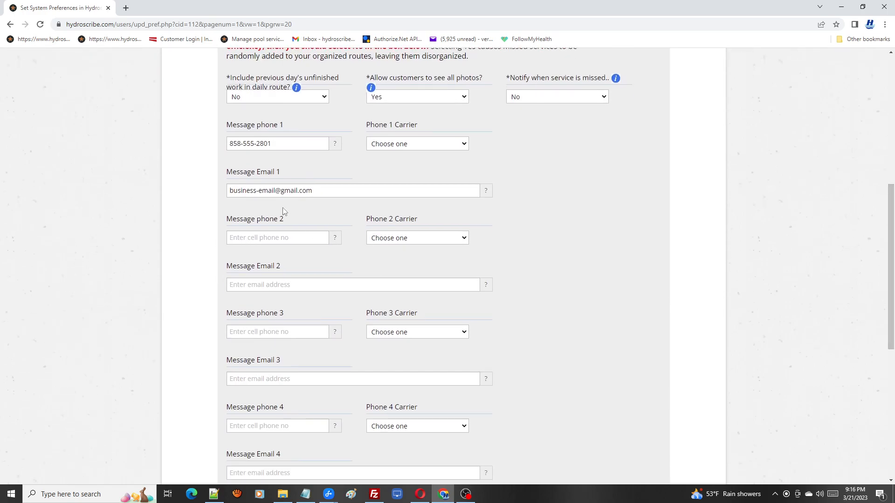
{"action": "left_click_drag", "start_coordinate": [227, 126], "coordinate": [287, 129]}
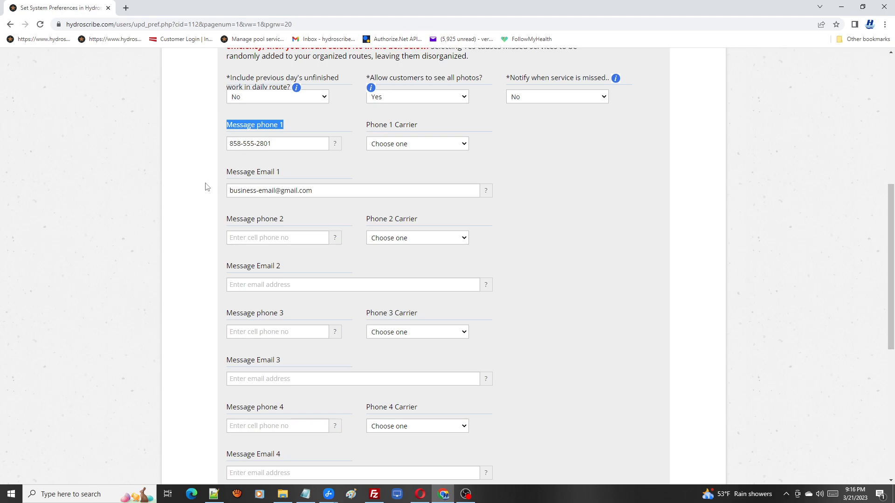
{"action": "left_click_drag", "start_coordinate": [228, 172], "coordinate": [277, 186]}
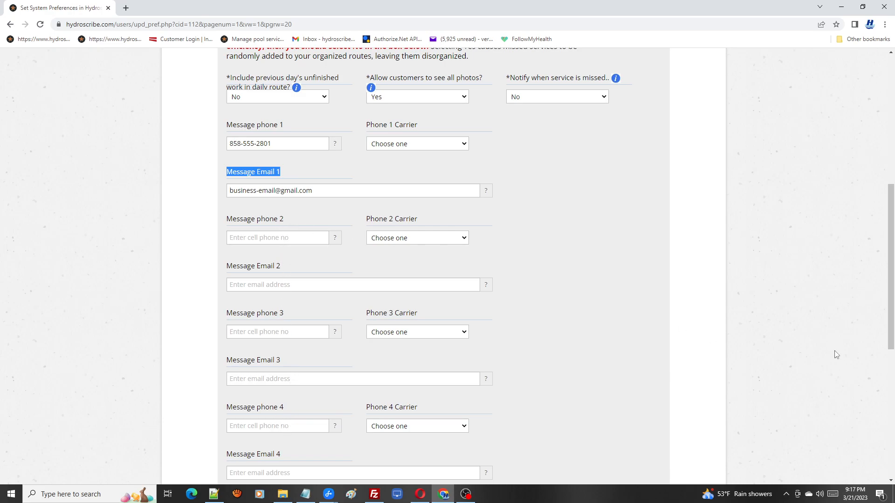
{"action": "left_click_drag", "start_coordinate": [890, 305], "coordinate": [891, 177]}
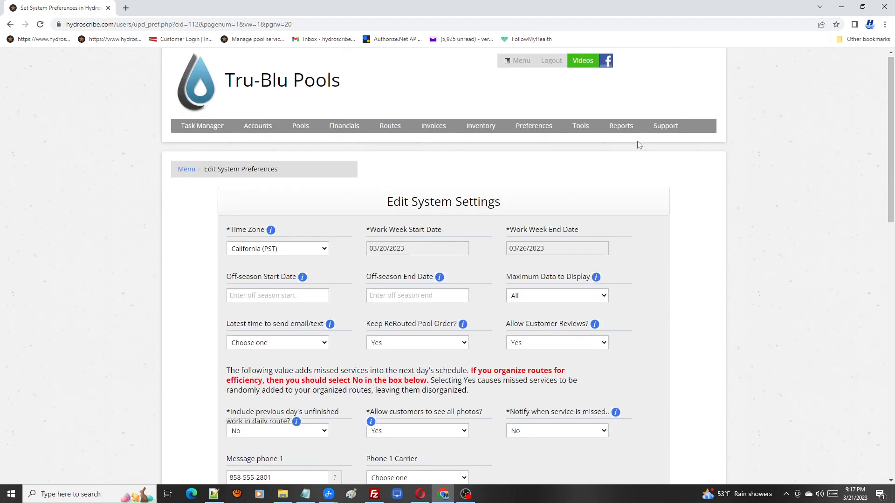
- Return to the main menu and reopen the newest approved work order from the work orders list
{"action": "left_click", "coordinate": [522, 67]}
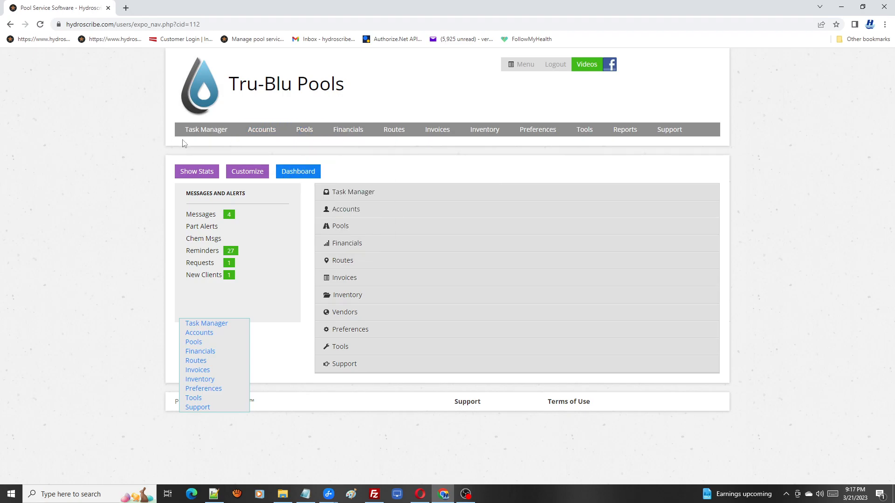
{"action": "mouse_move", "coordinate": [194, 136]}
{"action": "left_click", "coordinate": [200, 213]}
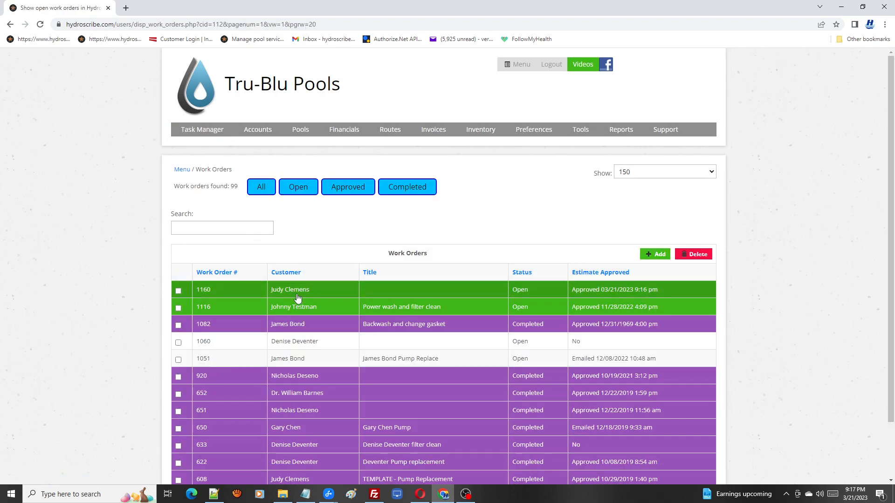
{"action": "left_click", "coordinate": [579, 291]}
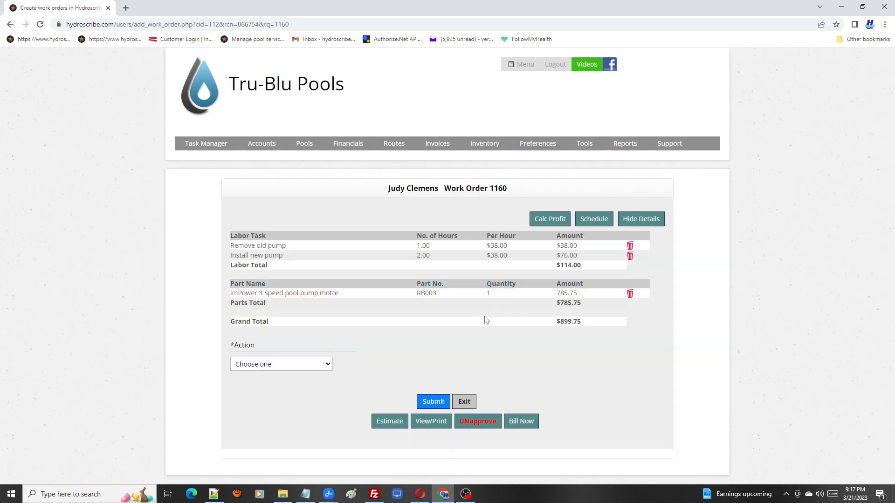
- Open the work order's scheduling form and look over its start date calendar and reminder options
{"action": "left_click", "coordinate": [602, 224]}
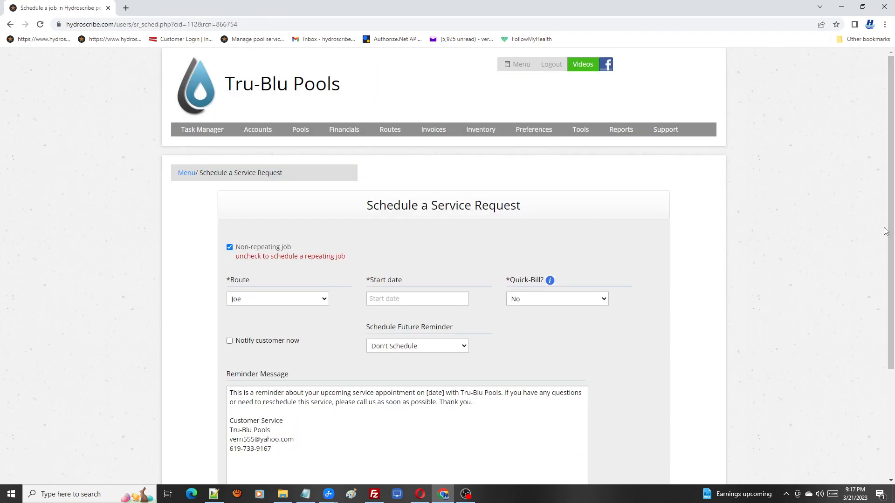
{"action": "left_click_drag", "start_coordinate": [890, 231], "coordinate": [890, 339]}
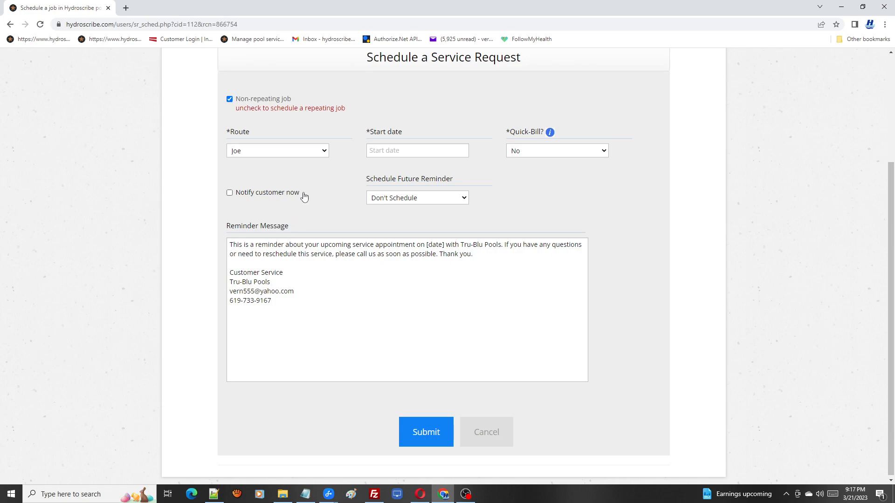
{"action": "left_click", "coordinate": [390, 155]}
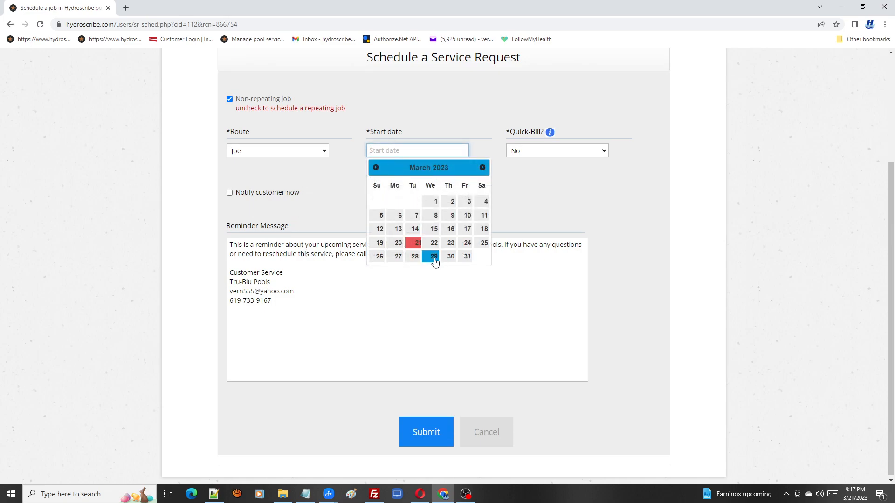
{"action": "left_click", "coordinate": [599, 198]}
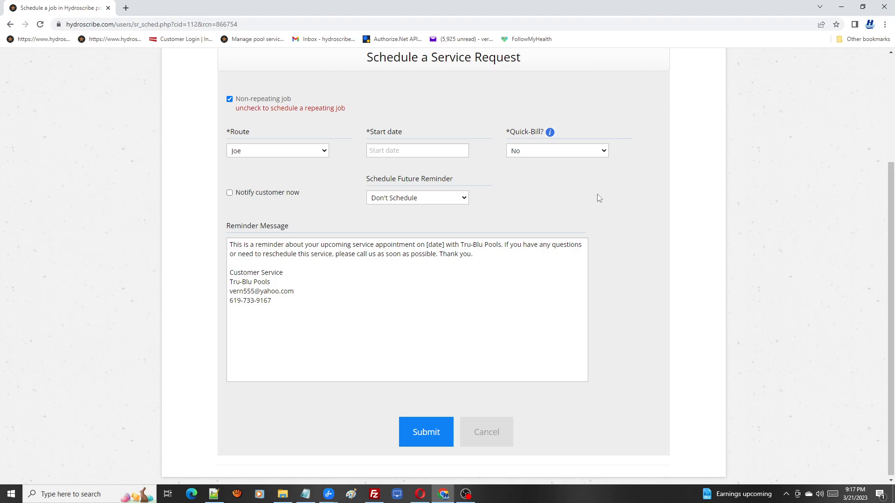
{"action": "scroll", "coordinate": [888, 338], "scroll_direction": "up", "scroll_amount": 3}
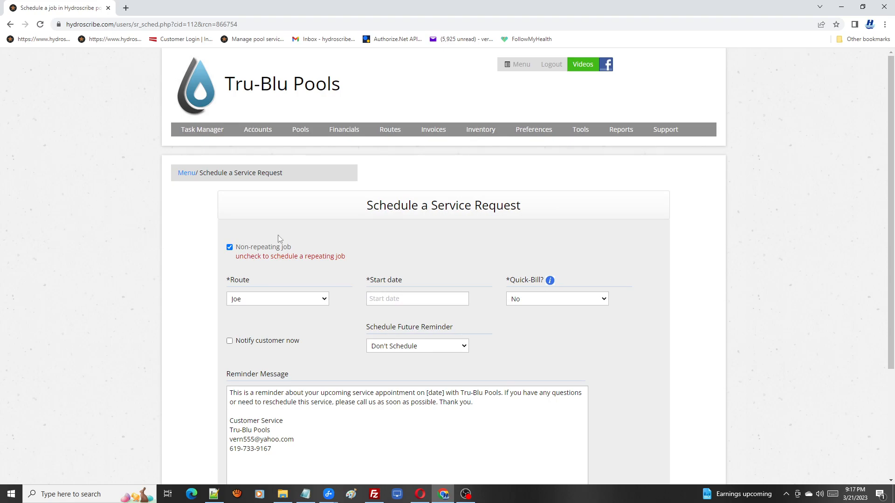
- Open the newest equipment repair request from the unscheduled service requests and examine the available Job Status options
{"action": "left_click", "coordinate": [205, 140]}
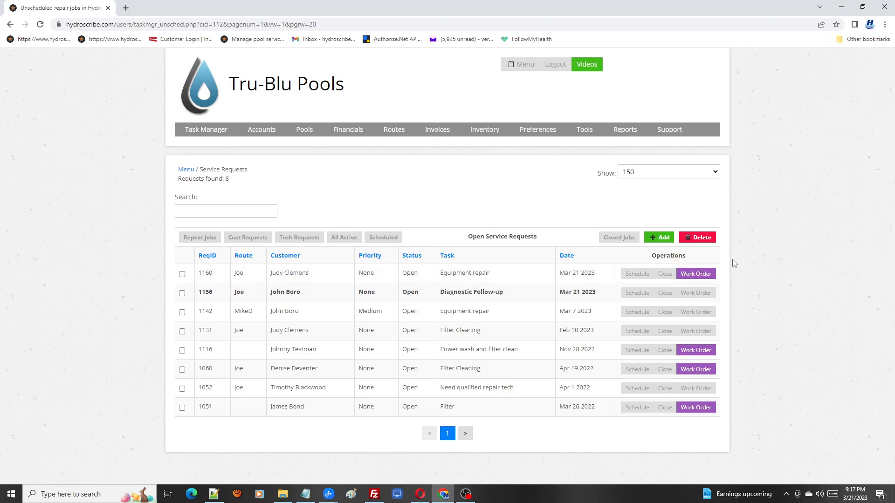
{"action": "left_click", "coordinate": [483, 277]}
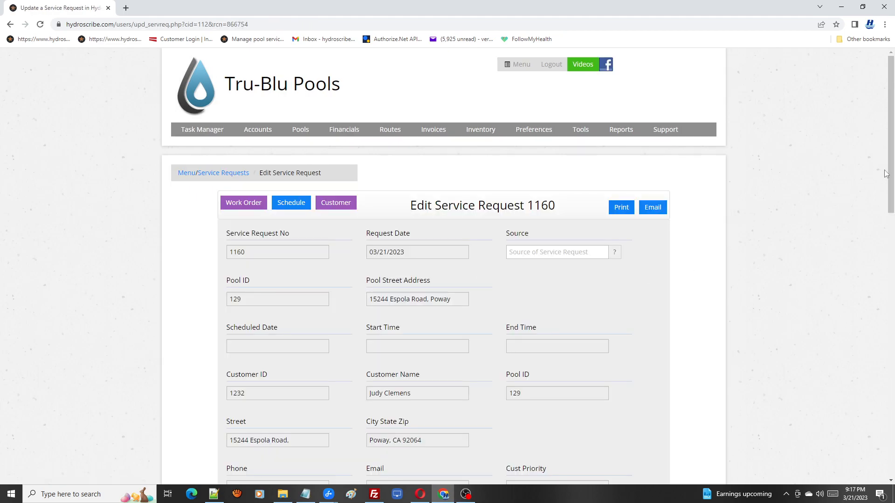
{"action": "left_click_drag", "start_coordinate": [891, 173], "coordinate": [881, 289]}
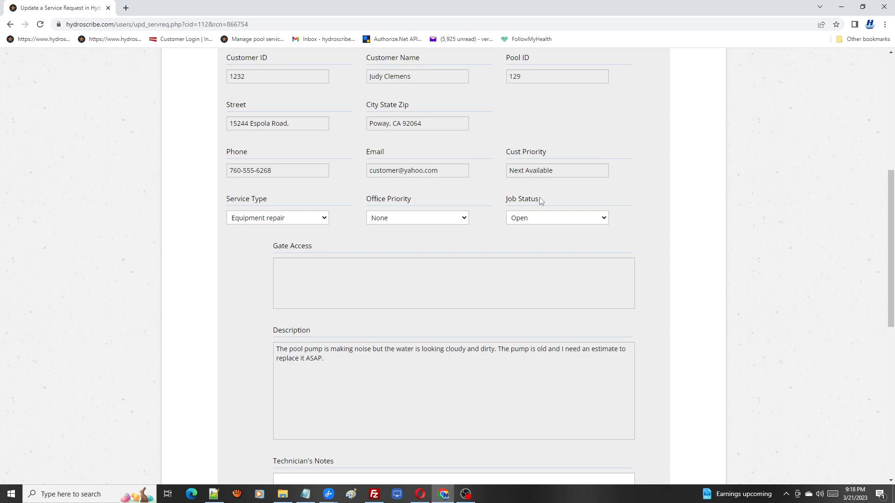
{"action": "left_click", "coordinate": [604, 219]}
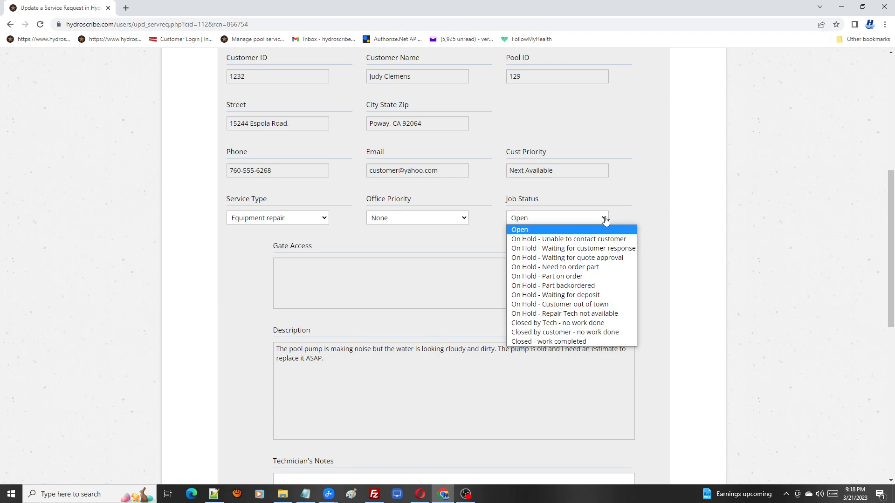
{"action": "left_click", "coordinate": [669, 200]}
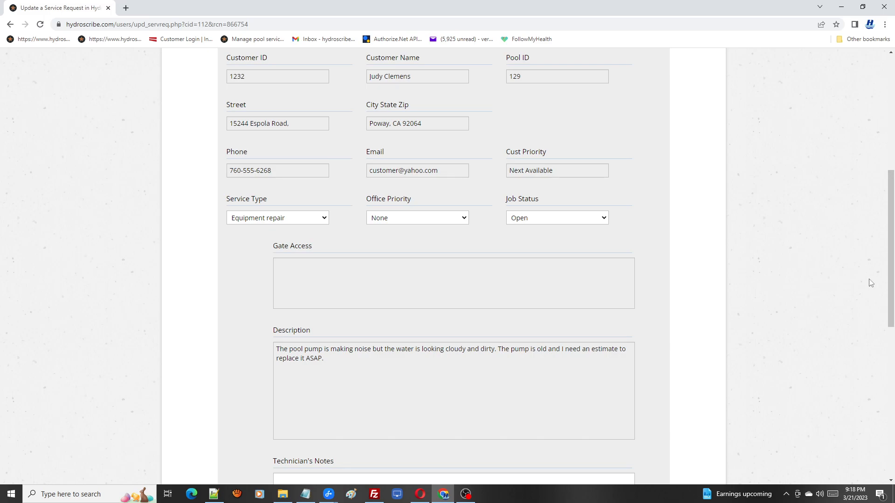
- Open the scheduling form from the service request and set the start date to 03/29/2023
{"action": "left_click_drag", "start_coordinate": [891, 277], "coordinate": [890, 165]}
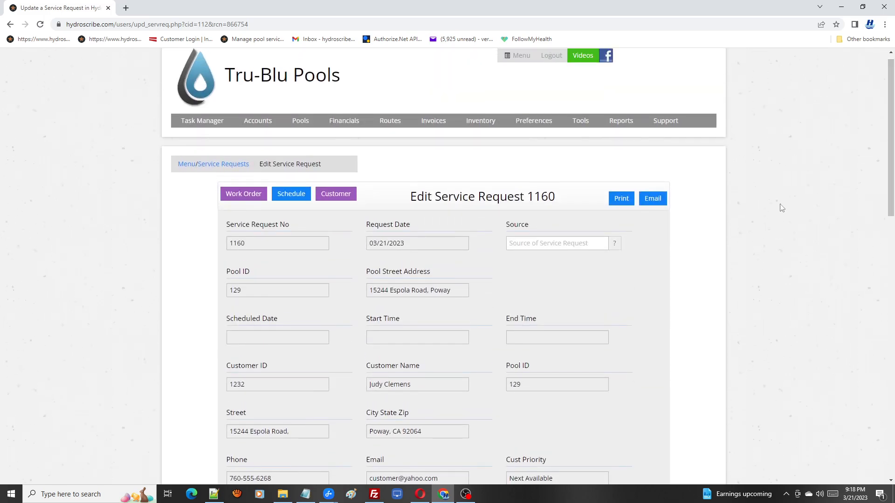
{"action": "left_click", "coordinate": [295, 196]}
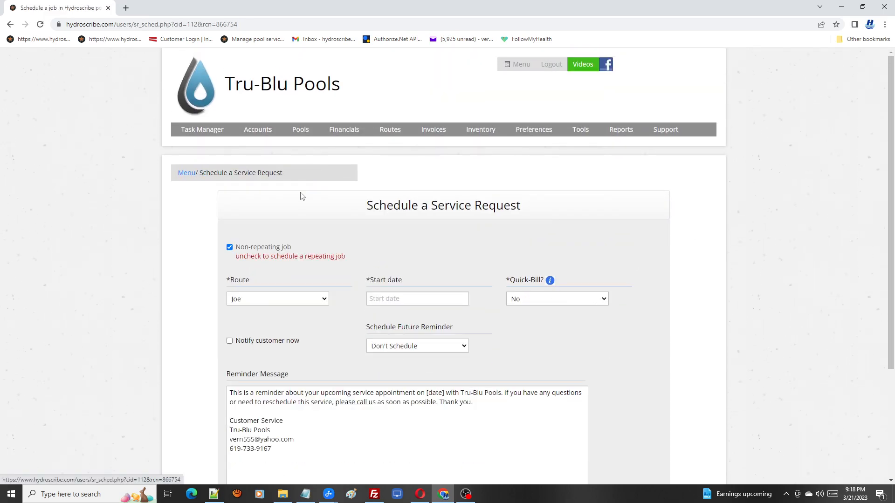
{"action": "left_click_drag", "start_coordinate": [890, 224], "coordinate": [890, 332]}
{"action": "left_click", "coordinate": [436, 149]}
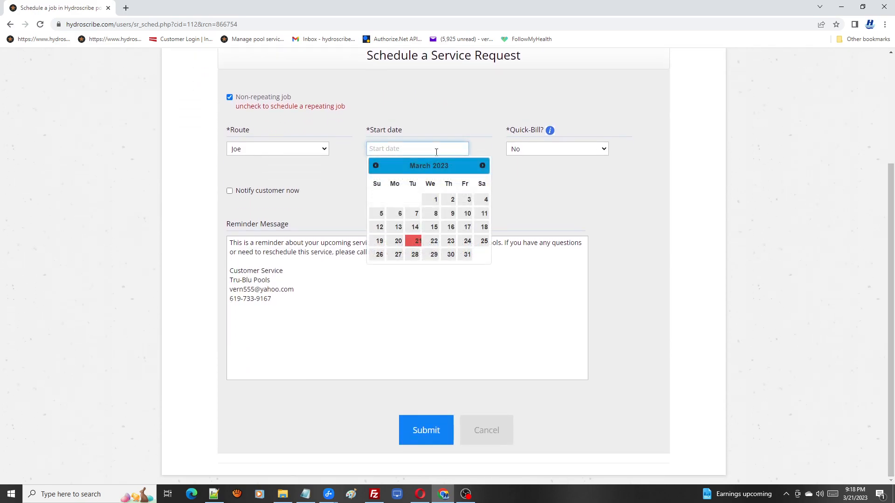
{"action": "left_click", "coordinate": [434, 256]}
- Set the appointment's start time to 10:00 AM and its end time to 12:00 Noon
{"action": "left_click", "coordinate": [325, 198]}
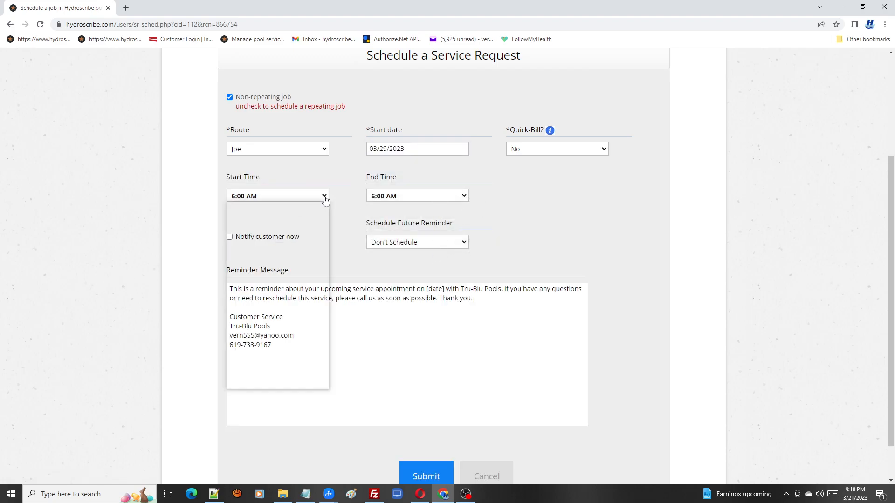
{"action": "left_click", "coordinate": [268, 281]}
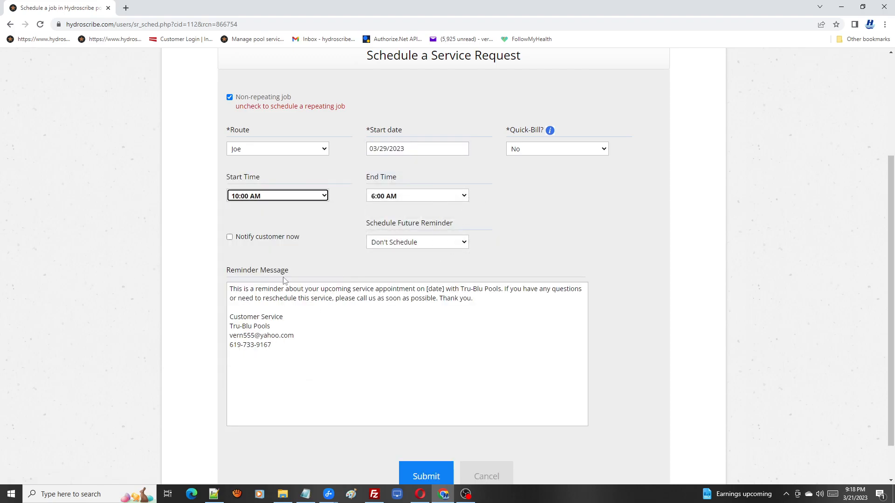
{"action": "left_click", "coordinate": [459, 199]}
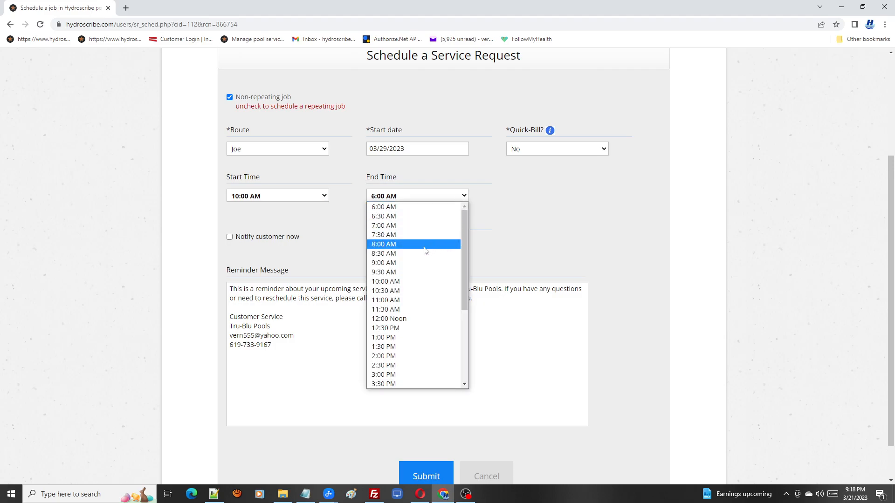
{"action": "left_click", "coordinate": [412, 321]}
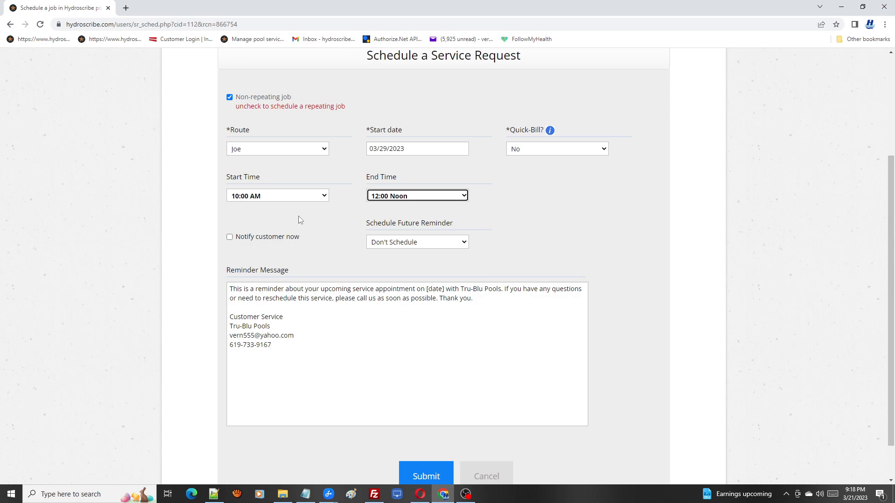
- Set the future reminder to 1 Day before appointment and Quick-Bill to Yes & Exclude from Auto-Pay, and submit the schedule
{"action": "left_click", "coordinate": [454, 244]}
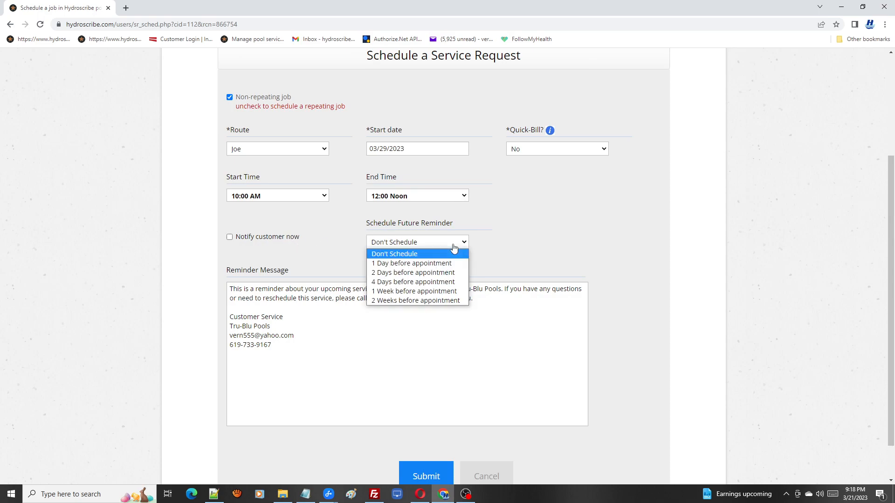
{"action": "left_click", "coordinate": [444, 262]}
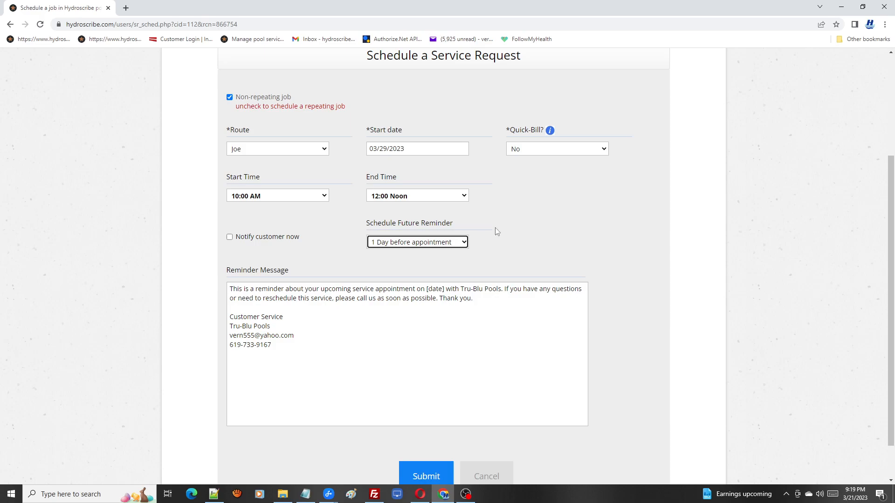
{"action": "left_click", "coordinate": [604, 150]}
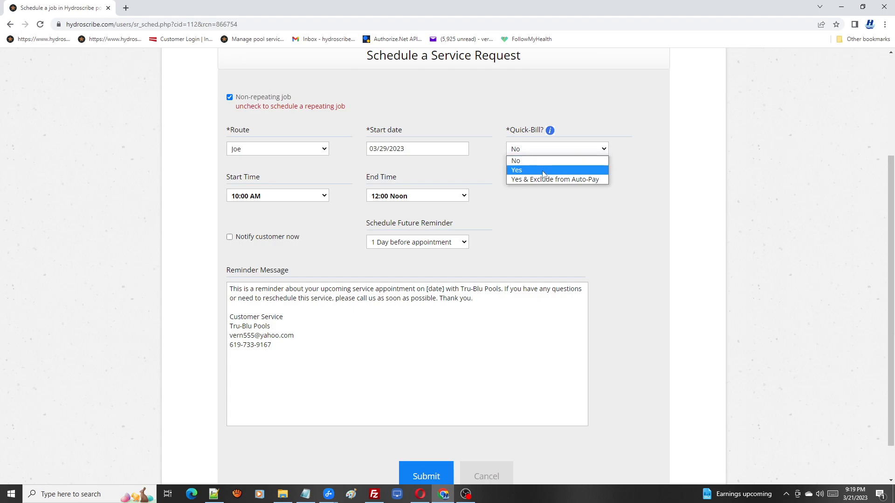
{"action": "left_click", "coordinate": [602, 180]}
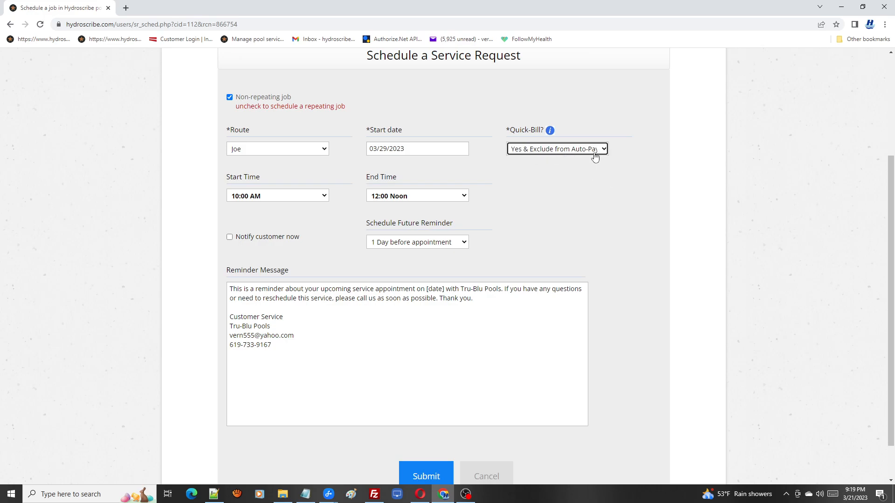
{"action": "left_click", "coordinate": [426, 475]}
- Open the scheduled service requests list to check the newly scheduled equipment repair job
{"action": "scroll", "coordinate": [427, 469], "scroll_direction": "up", "scroll_amount": 2}
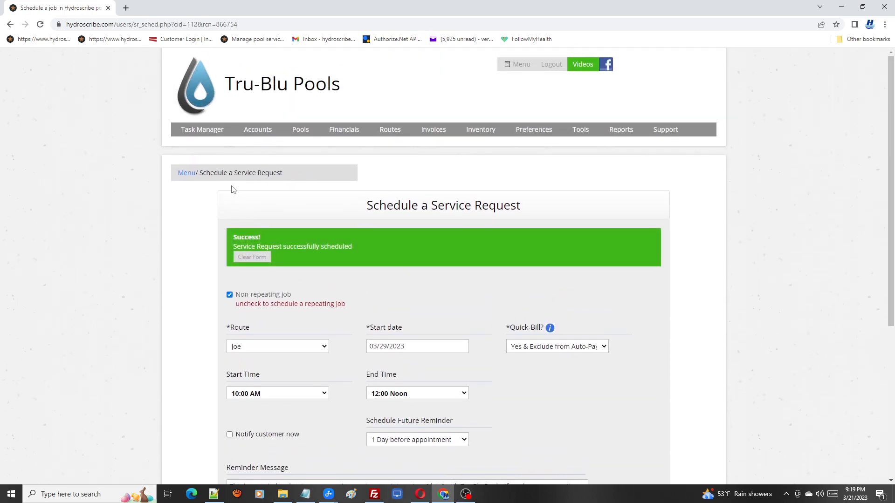
{"action": "left_click", "coordinate": [205, 130]}
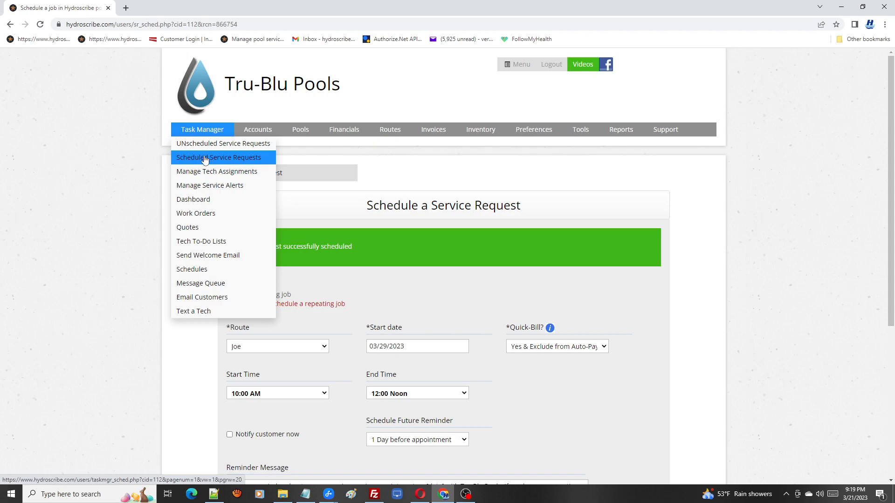
{"action": "left_click", "coordinate": [206, 158]}
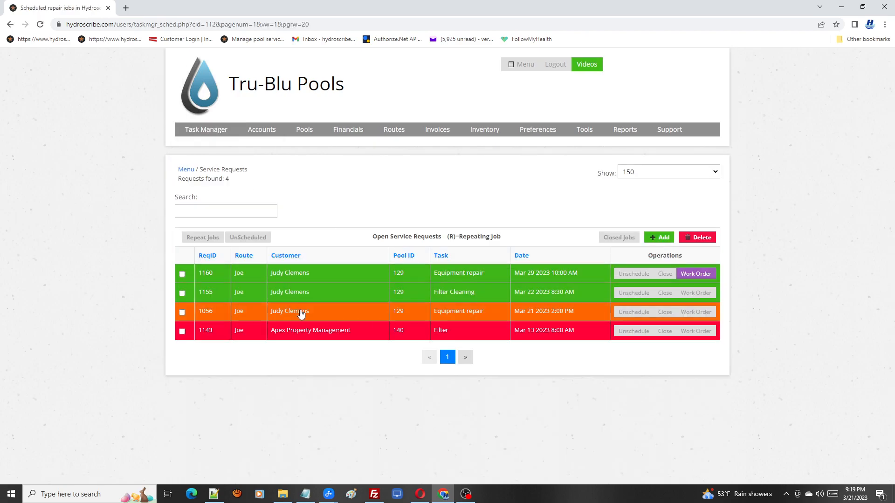